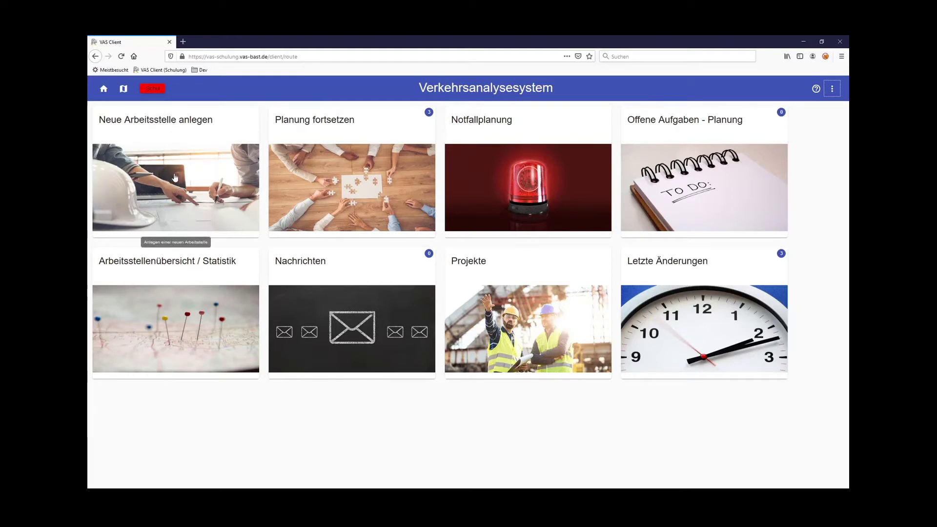
Start the wizard for a new work site and assign it to the project Testprojekt EBP.
left_click(175, 177)
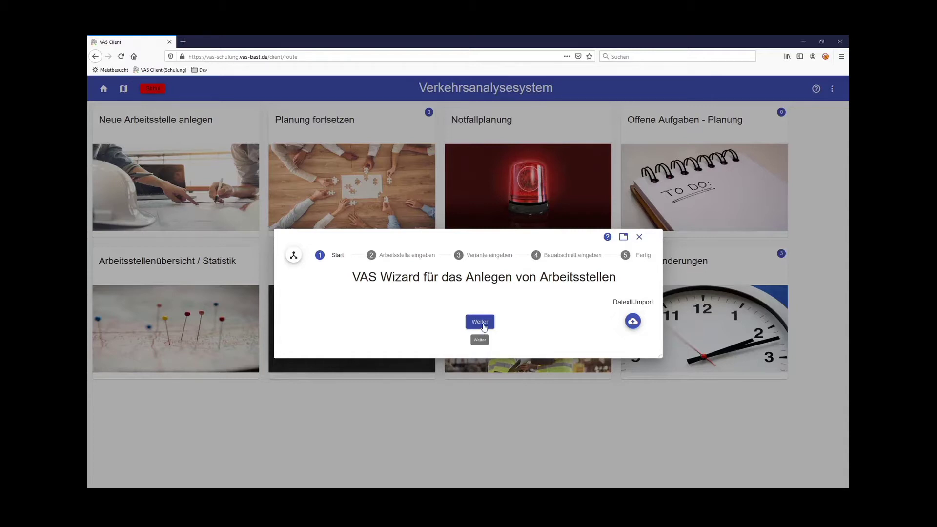
left_click(483, 326)
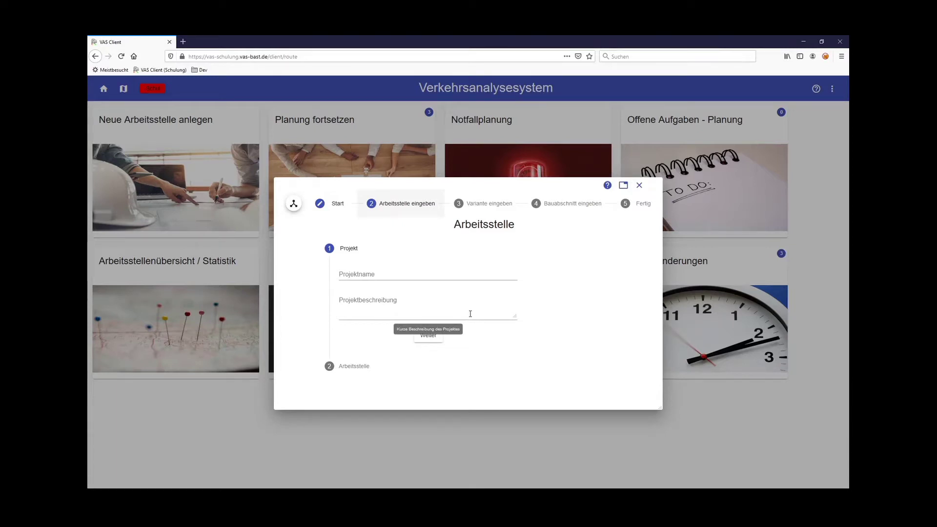
left_click(392, 271)
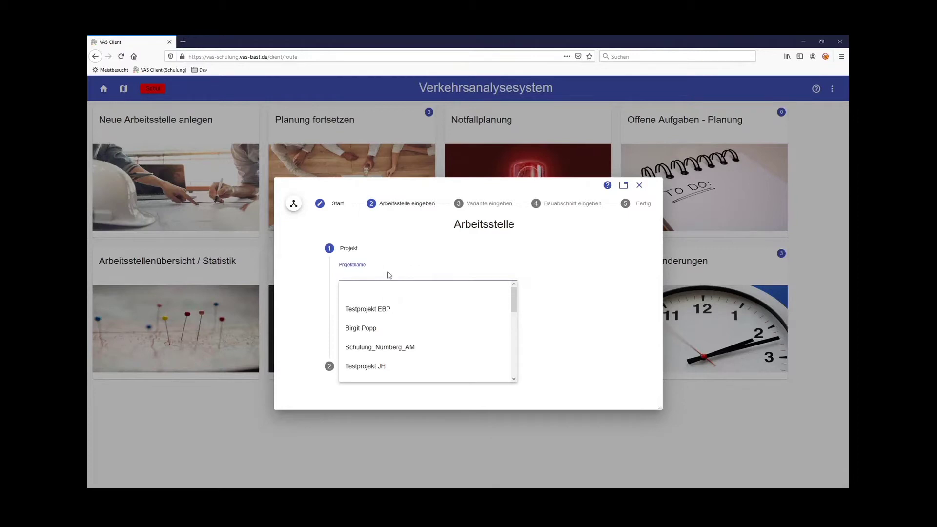
left_click(388, 309)
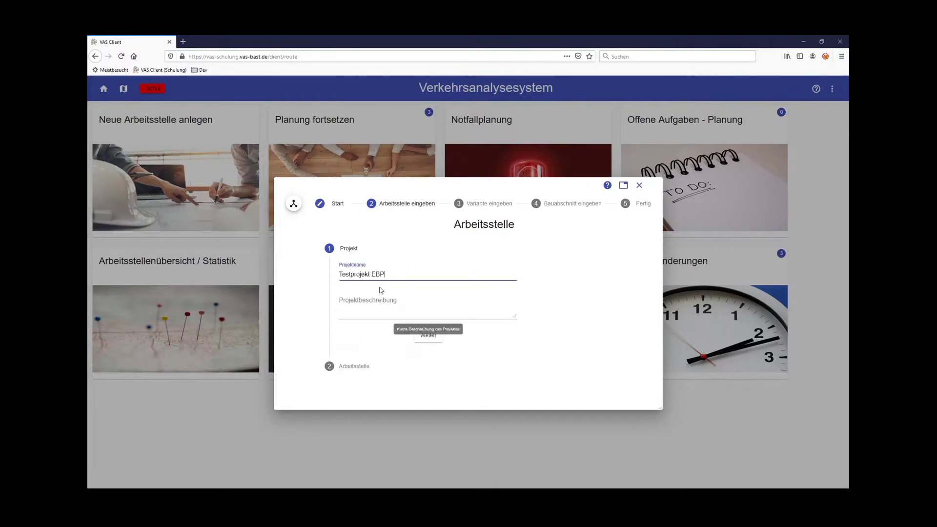
left_click(430, 335)
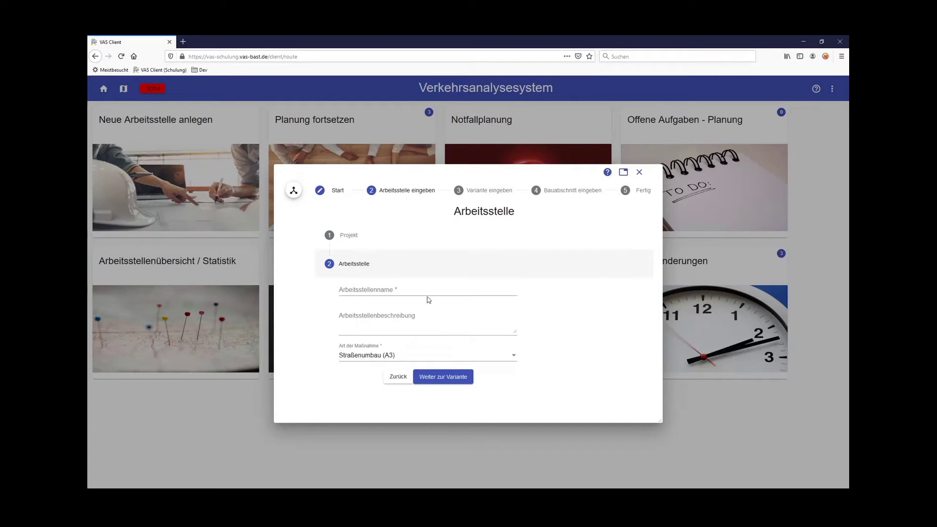
Name the work site Schul 20200930 and leave its description empty.
left_click(379, 290)
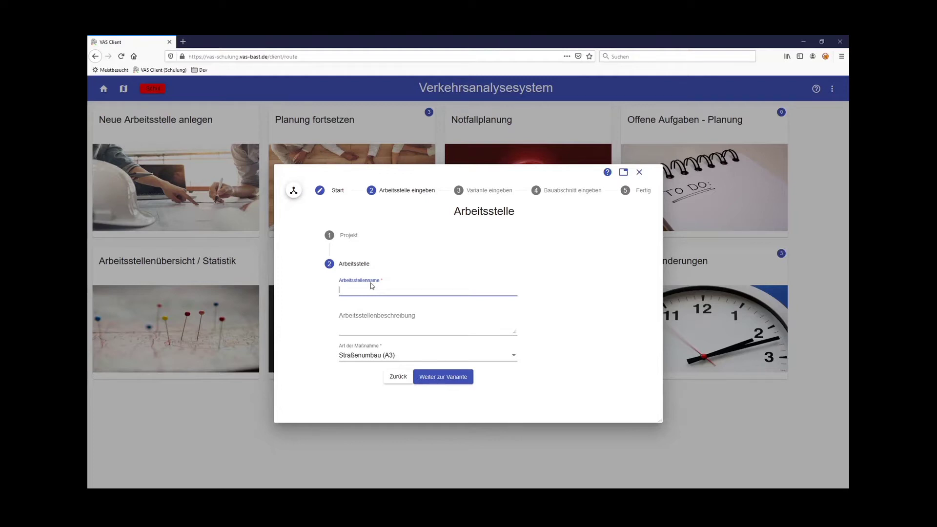
type("Schul")
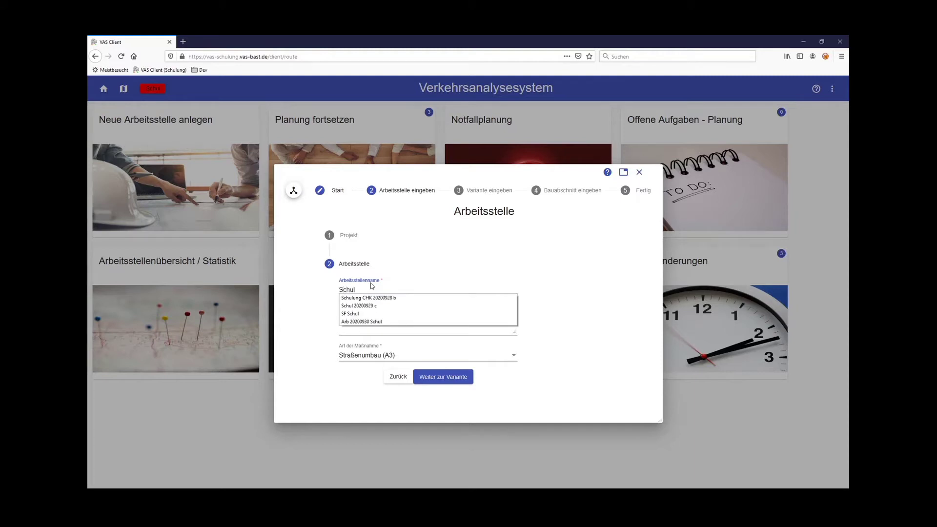
type(" 202009")
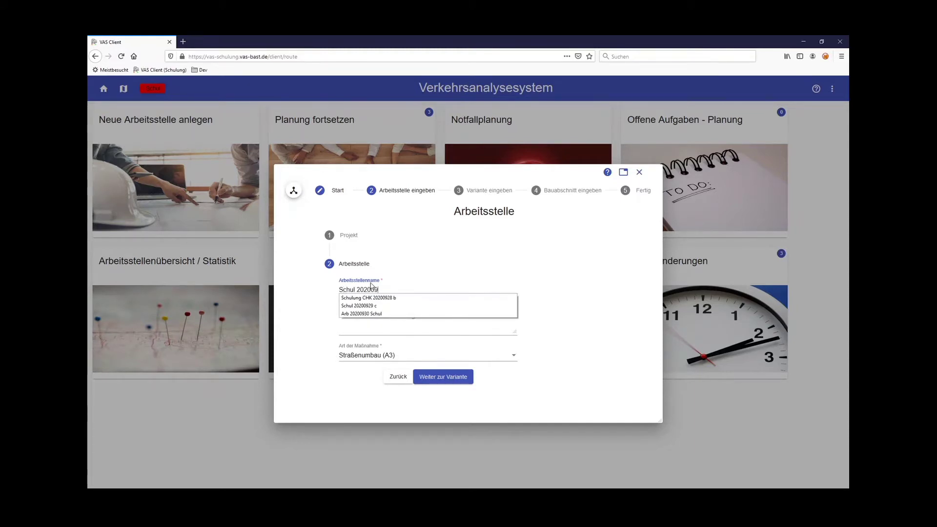
type("30")
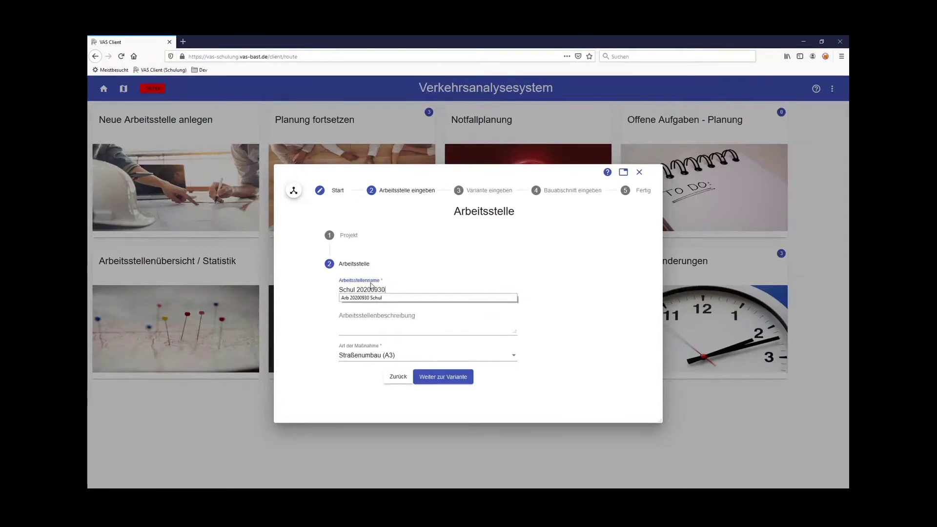
left_click(368, 323)
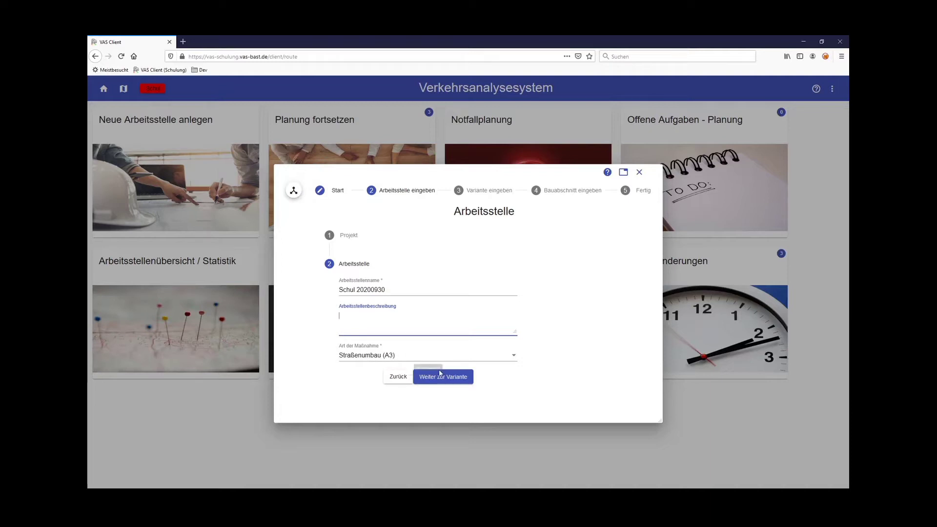
Browse the available measure types and choose Straßenumbau (A3) for the work site.
left_click(384, 357)
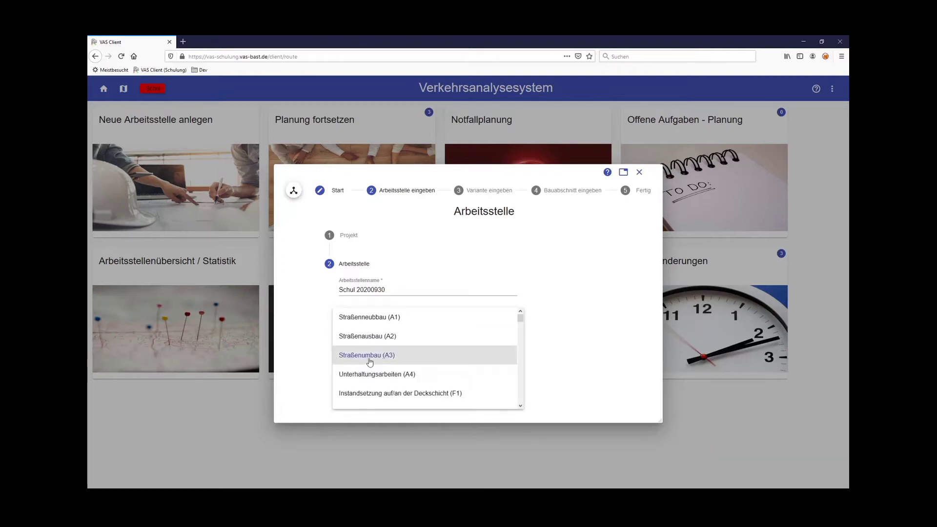
scroll(387, 361, "down", 3)
scroll(387, 361, "up", 3)
scroll(387, 361, "down", 5)
scroll(387, 361, "up", 5)
left_click(389, 355)
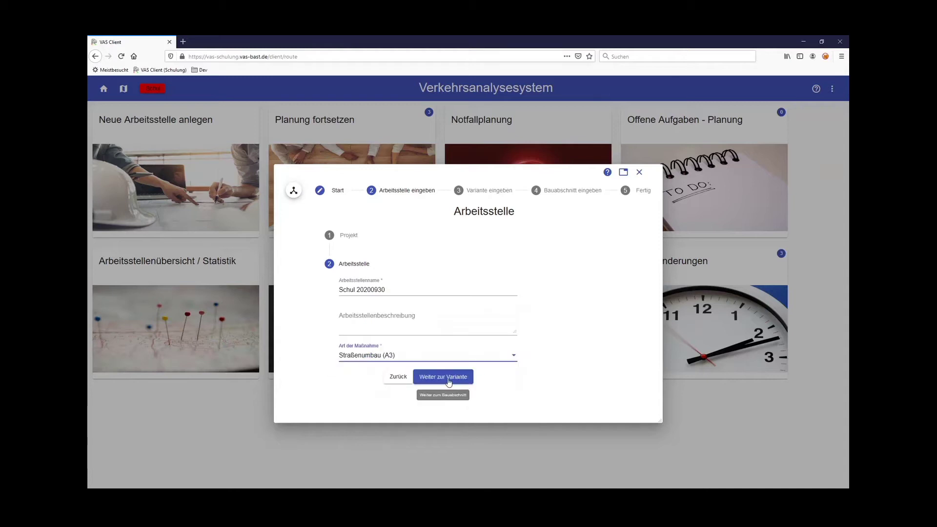
Proceed to the variant, keep the name Variante A and continue to the construction section.
left_click(442, 395)
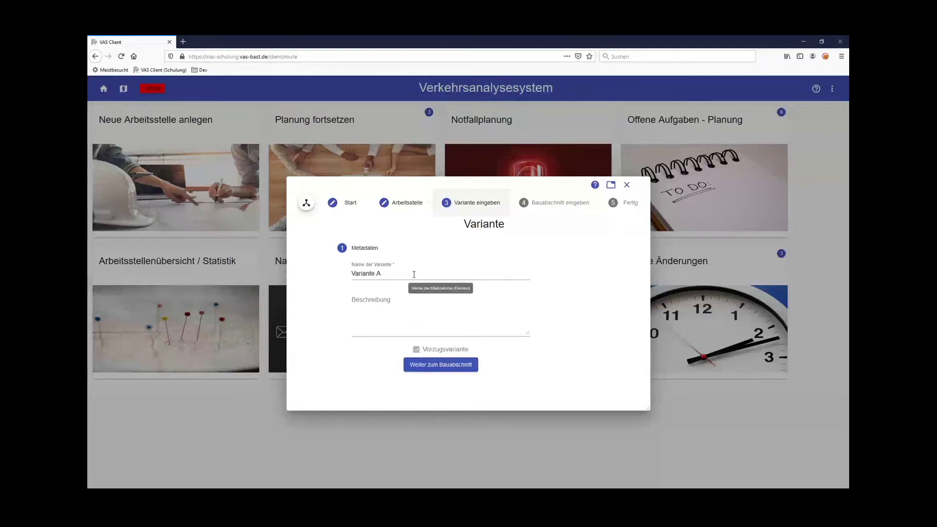
left_click(380, 274)
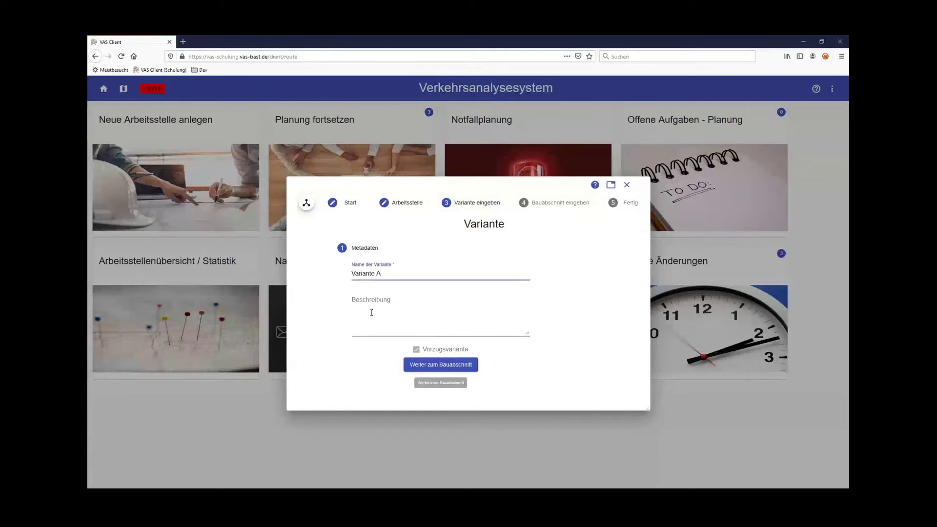
left_click(456, 369)
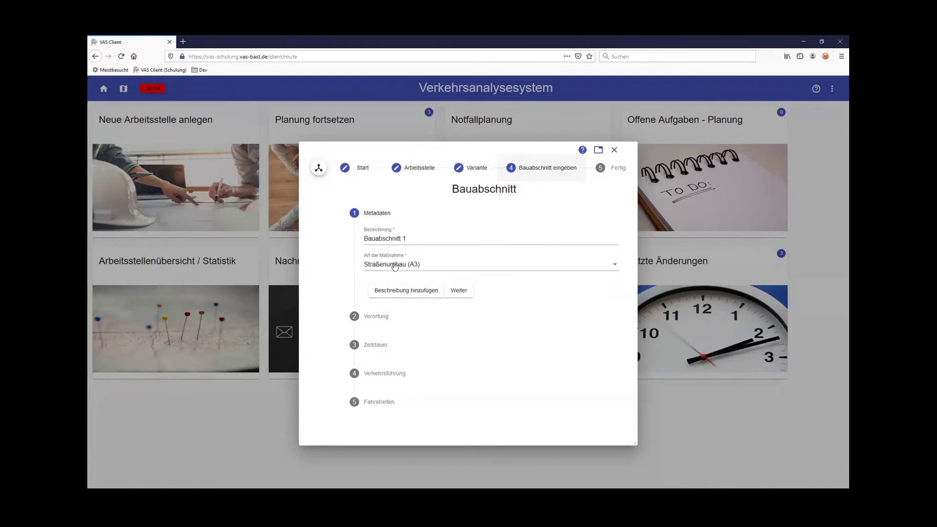
Complete the metadata of Bauabschnitt 1 with measure type Straßenumbau (A3) and an added description field.
left_click(421, 268)
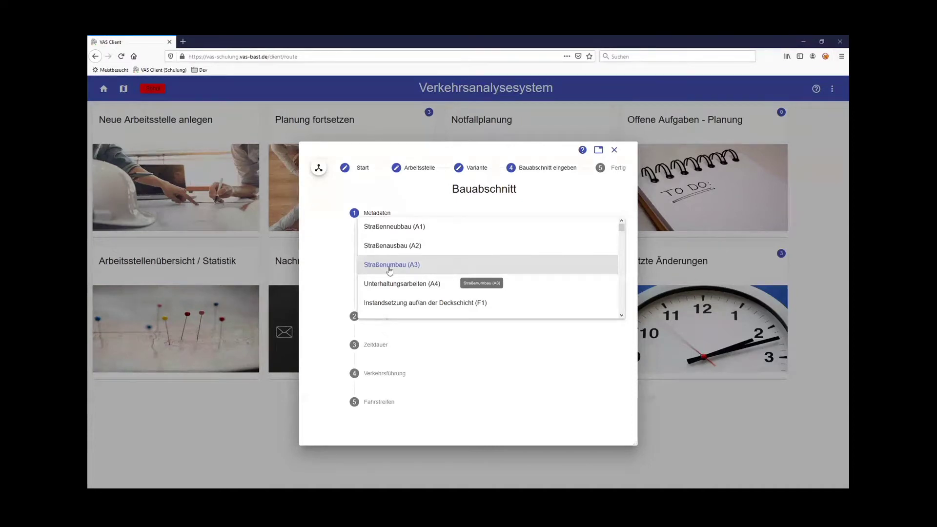
left_click(367, 267)
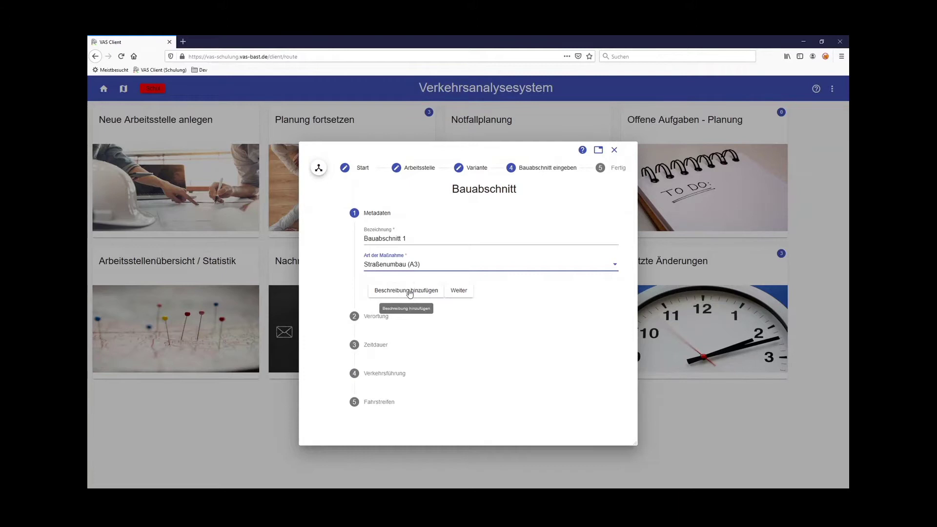
left_click(409, 291)
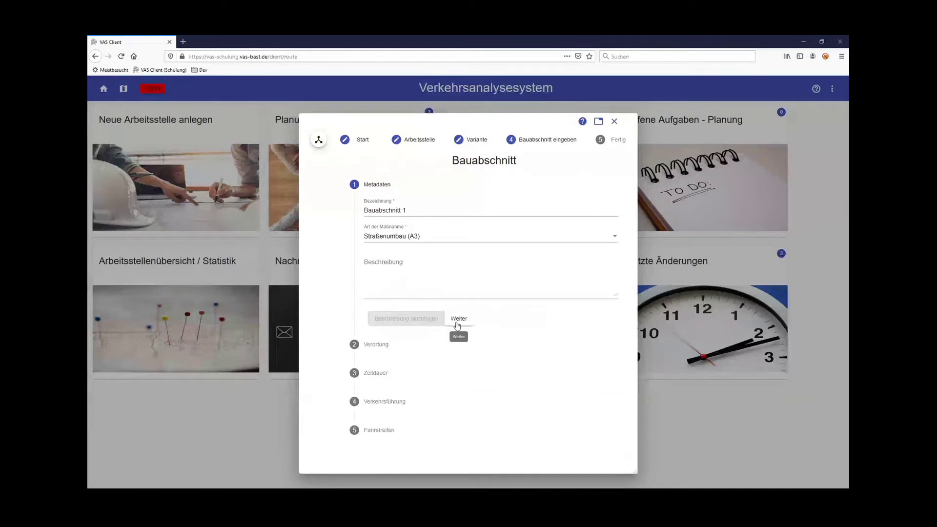
left_click(459, 319)
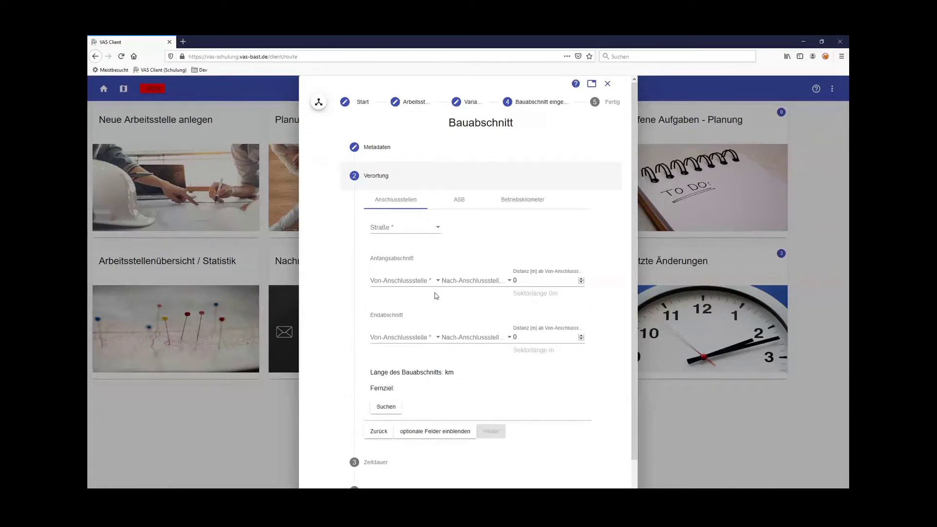
Examine the ASB and Betriebskilometer ways of locating the section, and return to locating by Anschlussstellen.
left_click(449, 202)
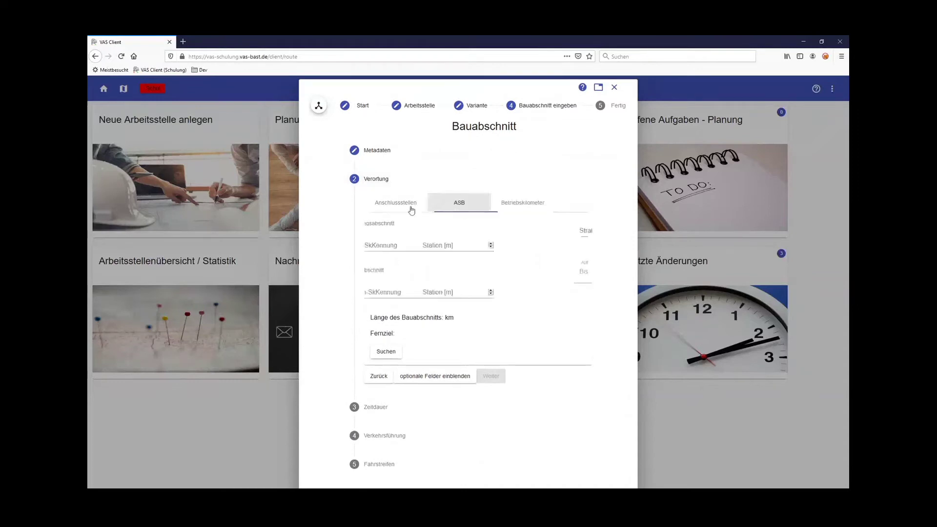
left_click(400, 202)
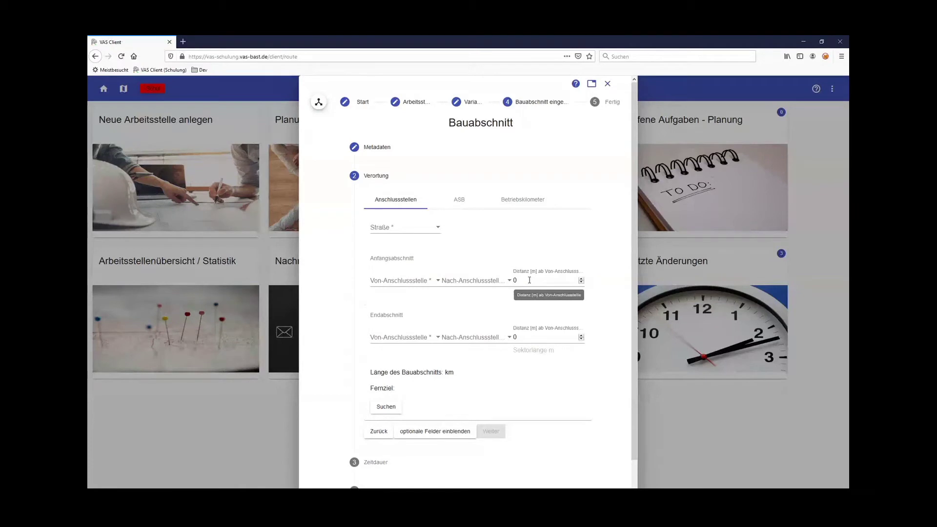
left_click(462, 203)
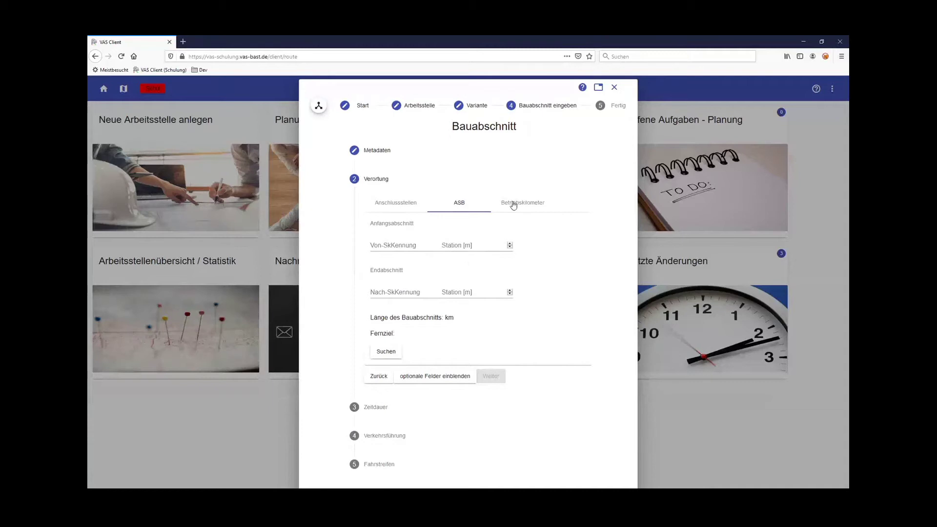
left_click(514, 206)
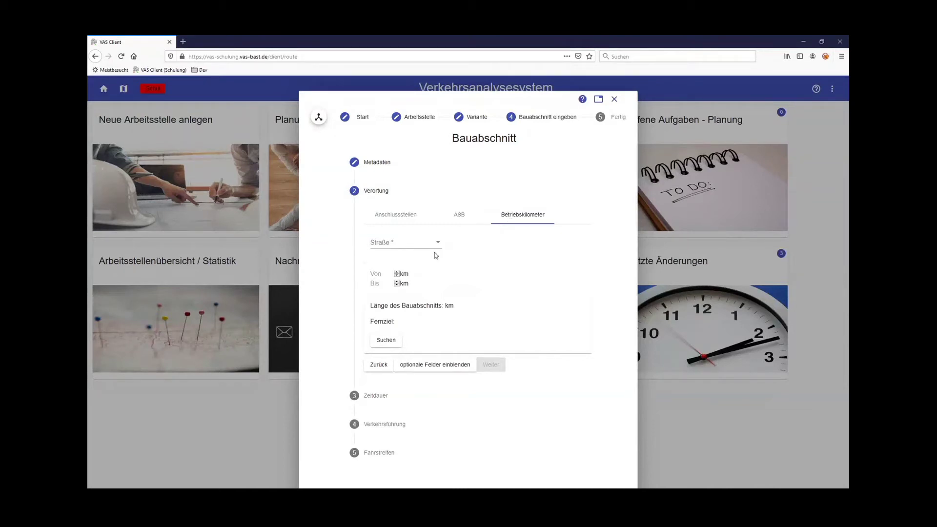
left_click(414, 214)
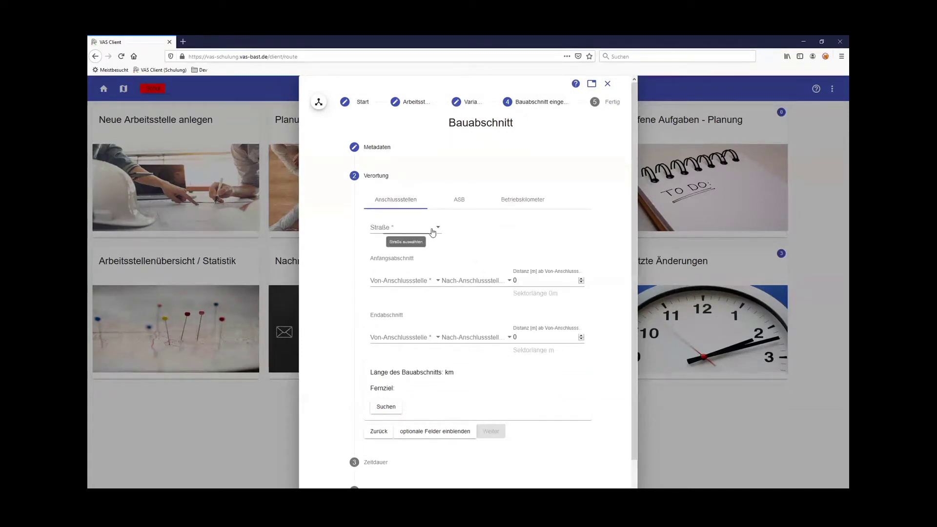
Select road A4 and set the start section from the Düren junction to Merzenich.
left_click(433, 230)
left_click(419, 292)
left_click(415, 281)
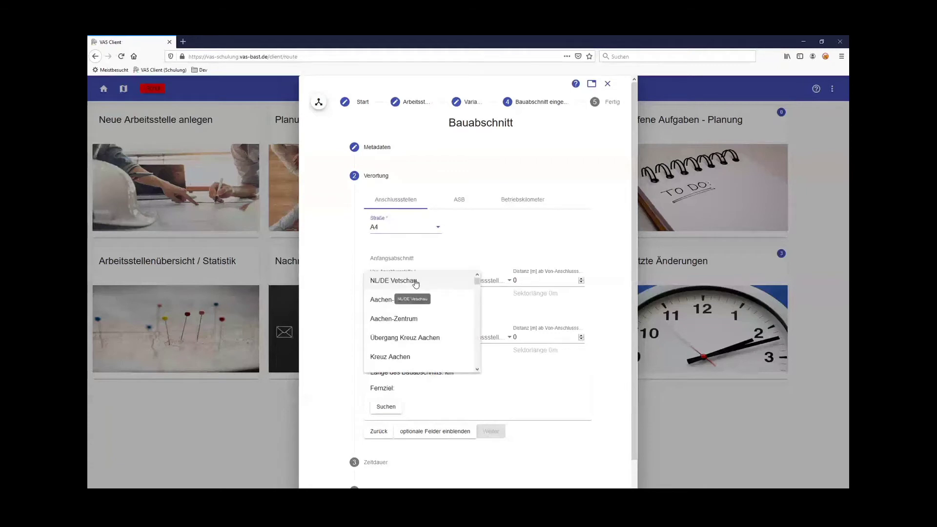
scroll(413, 329, "down", 5)
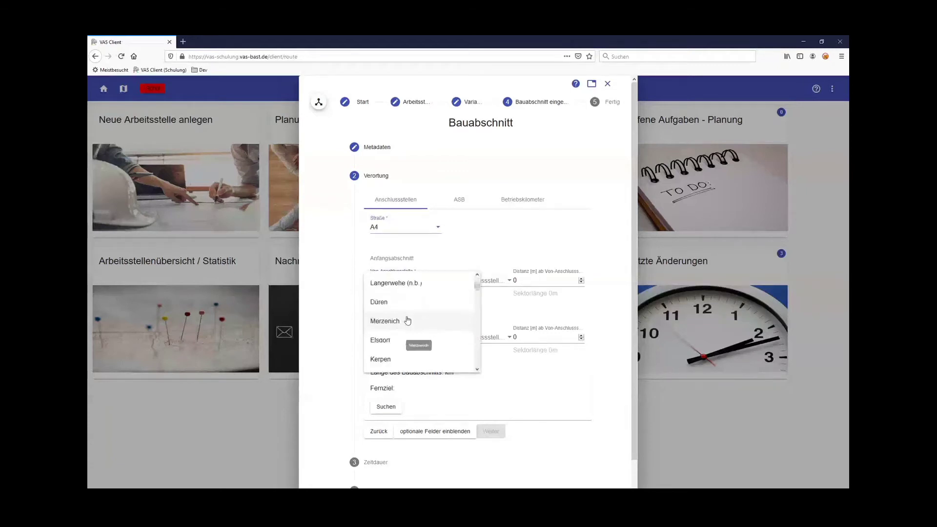
left_click(400, 303)
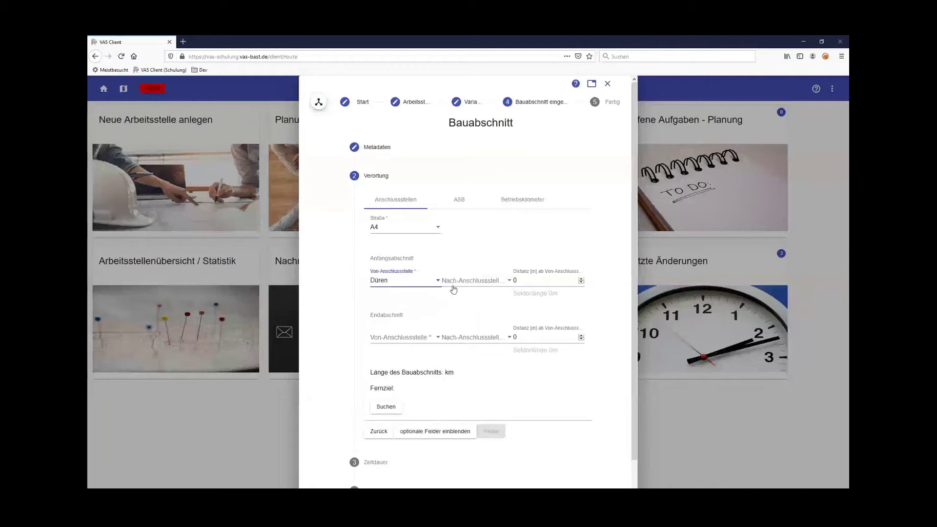
left_click(470, 283)
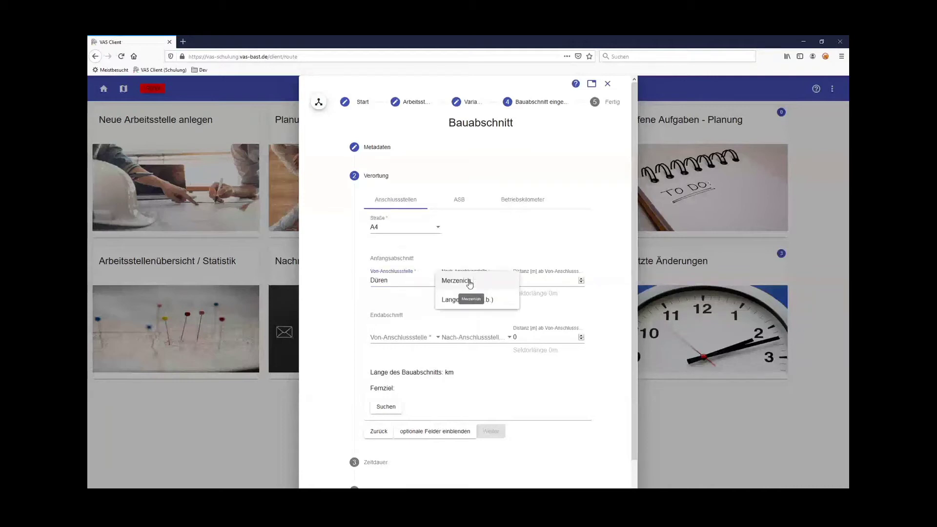
left_click(468, 282)
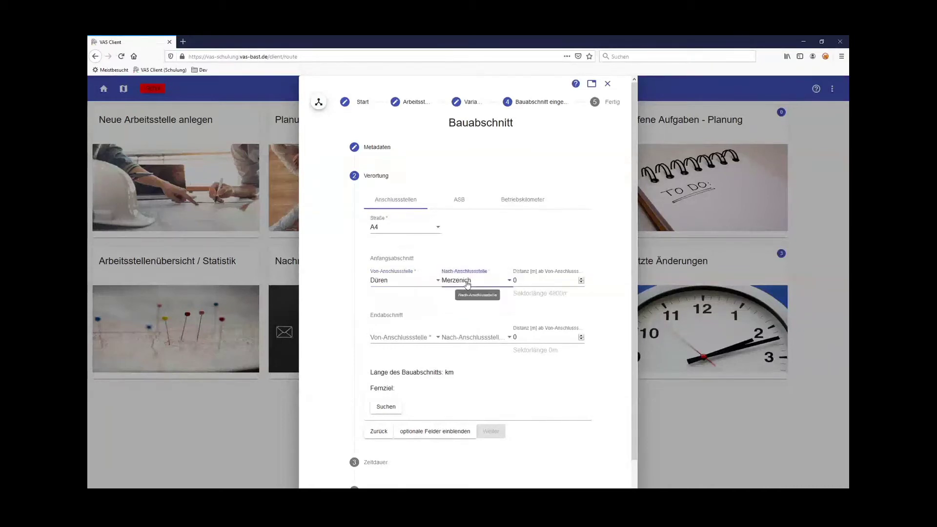
Set the end section's starting junction to Merzenich and search the route to calculate the construction section's length.
left_click(395, 338)
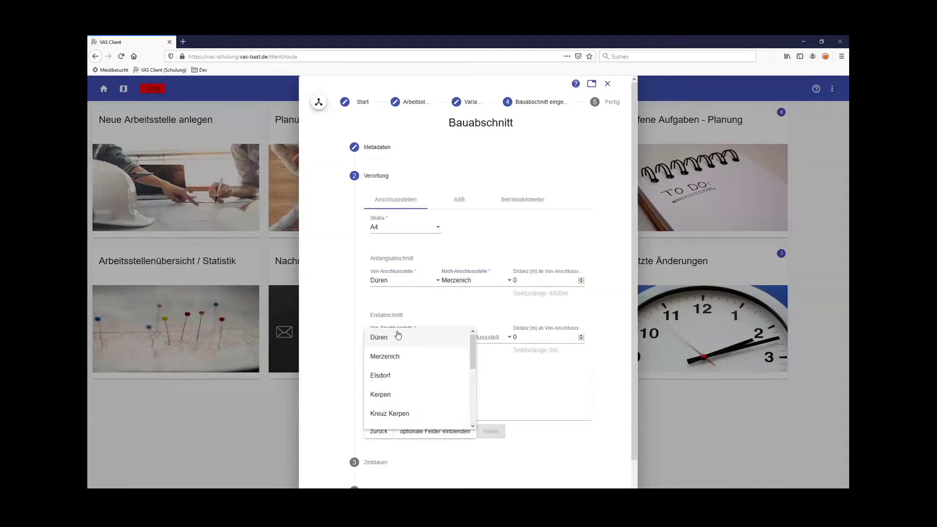
left_click(398, 356)
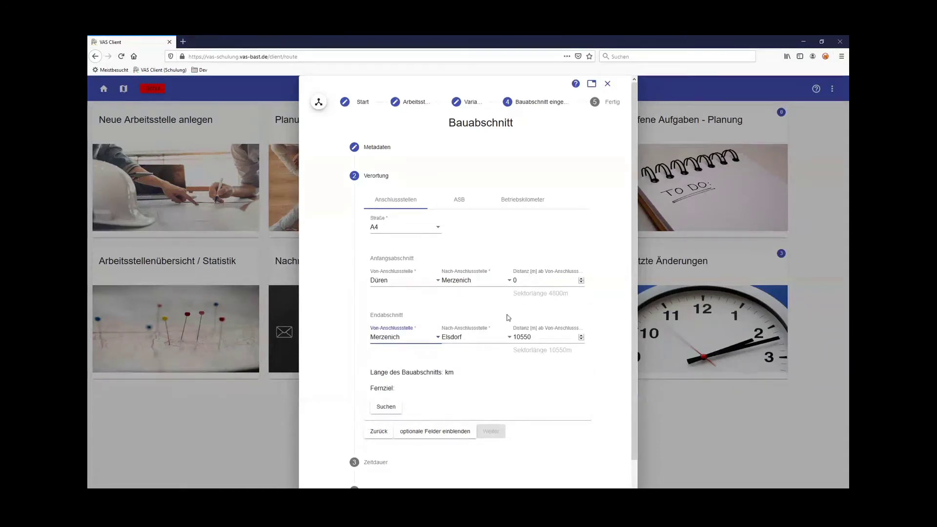
left_click(390, 410)
left_click(392, 411)
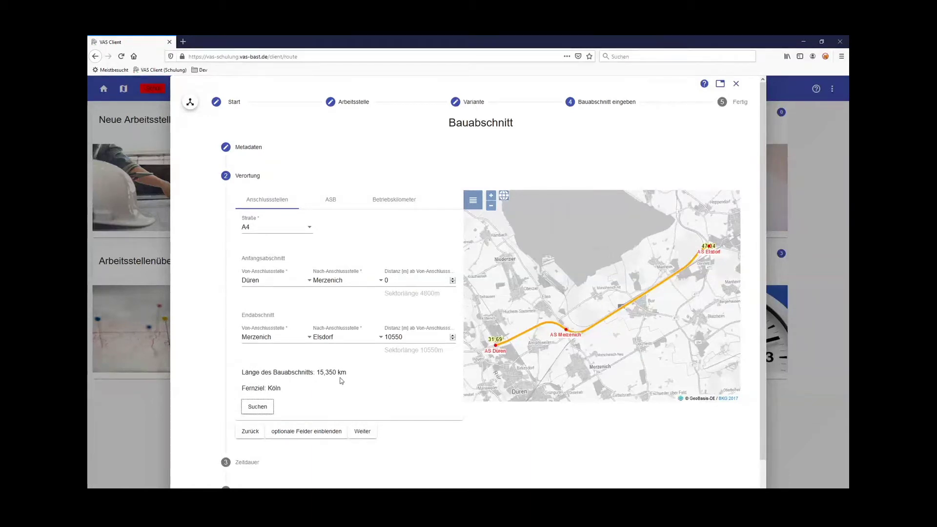
left_click_drag(317, 373, 348, 375)
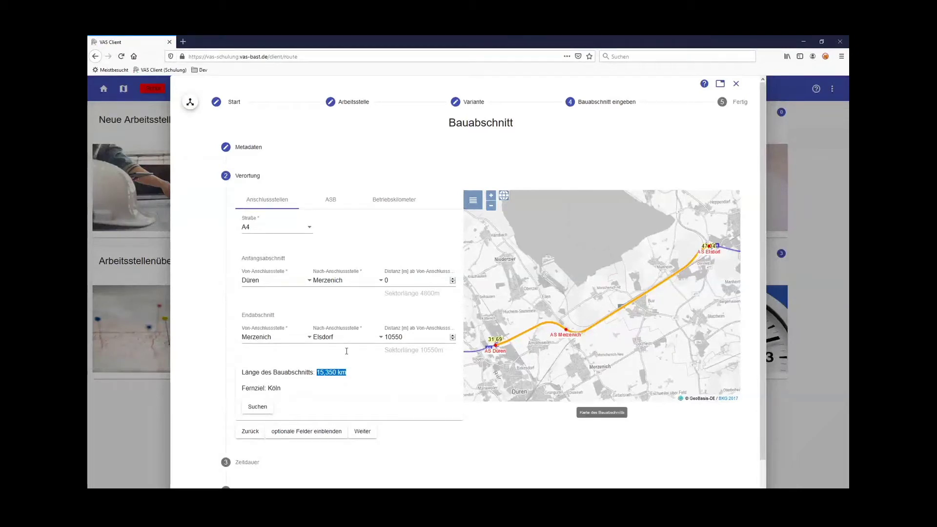
Try a start distance of 300 m from the Düren junction and restore it to 0.
left_click(395, 280)
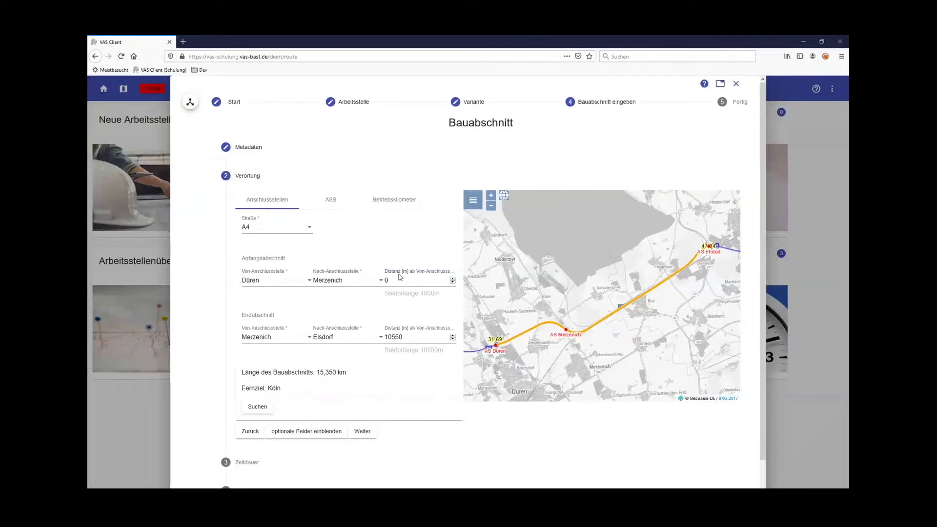
key("BackSpace")
type("0300")
key("BackSpace")
key("BackSpace")
key("BackSpace")
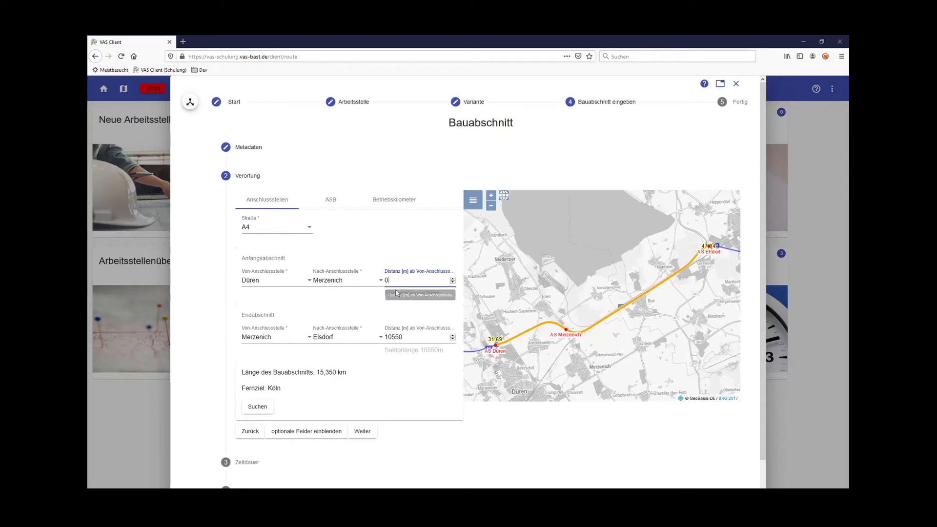
Set the start distance to 3000 m and the end distance to 1000 m, and search the route again.
type("3000")
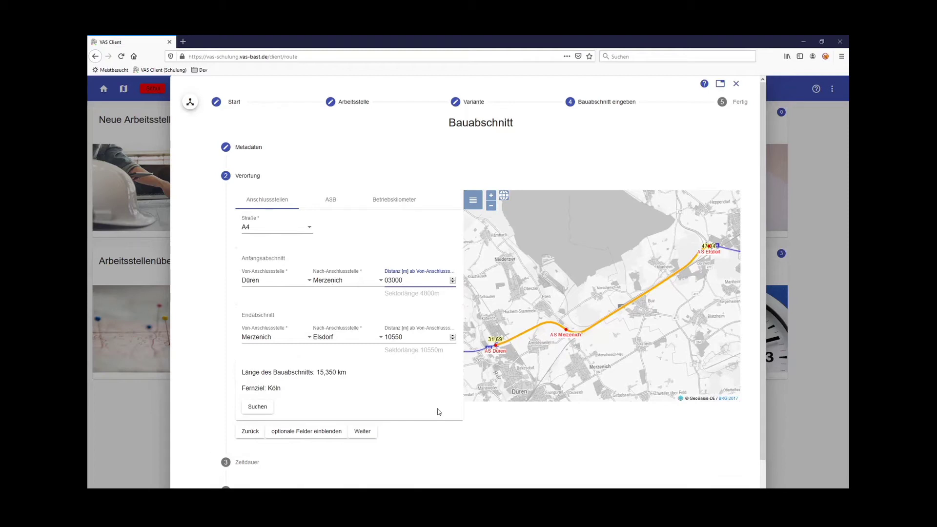
left_click(413, 338)
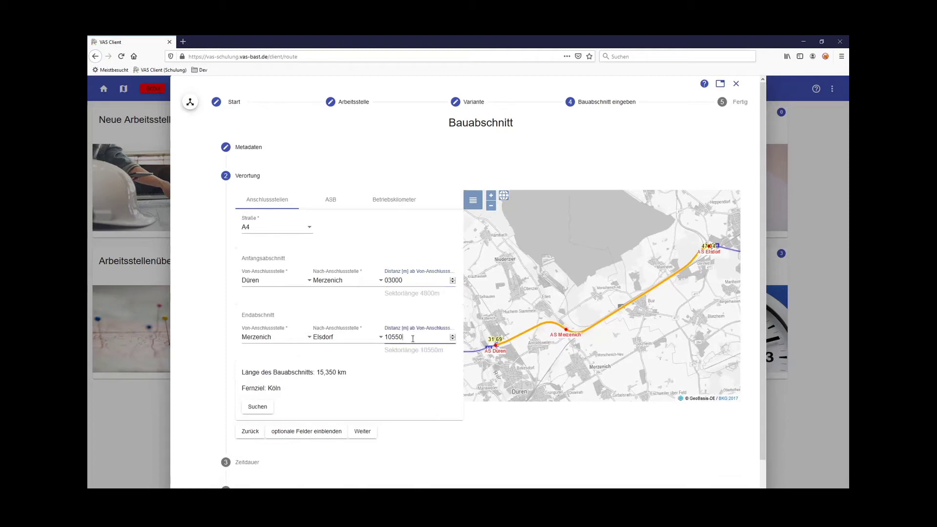
left_click_drag(413, 339, 377, 333)
type("1000")
left_click(271, 406)
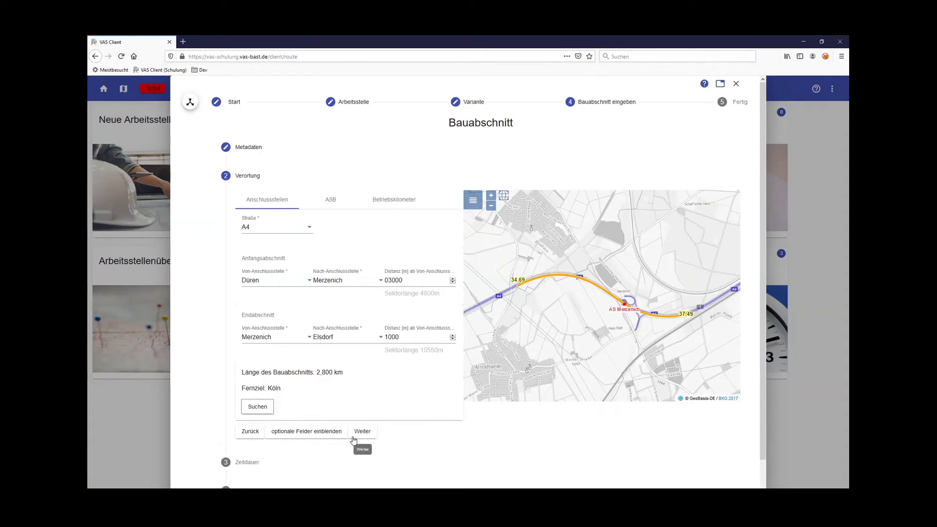
Examine the optional ramp closure fields for Merzenich, hide them again and continue to the Zeitdauer section.
left_click(296, 437)
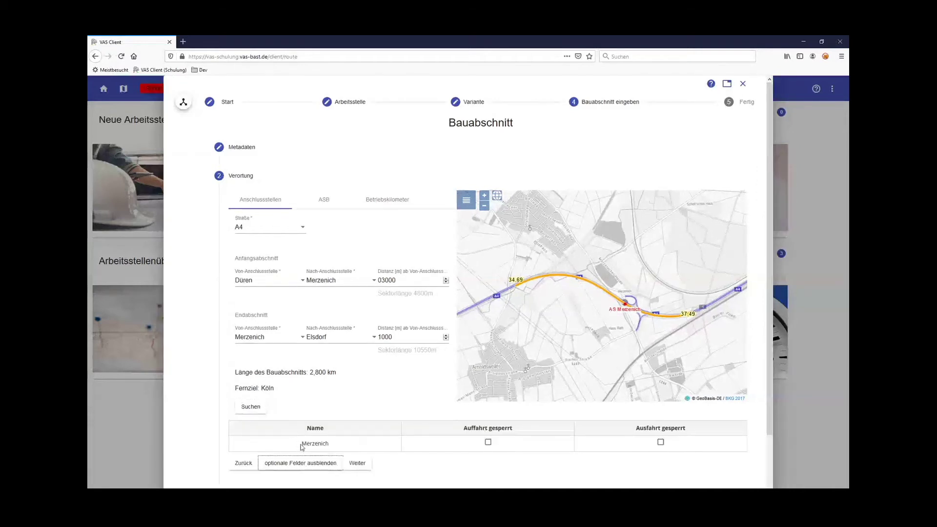
left_click(335, 465)
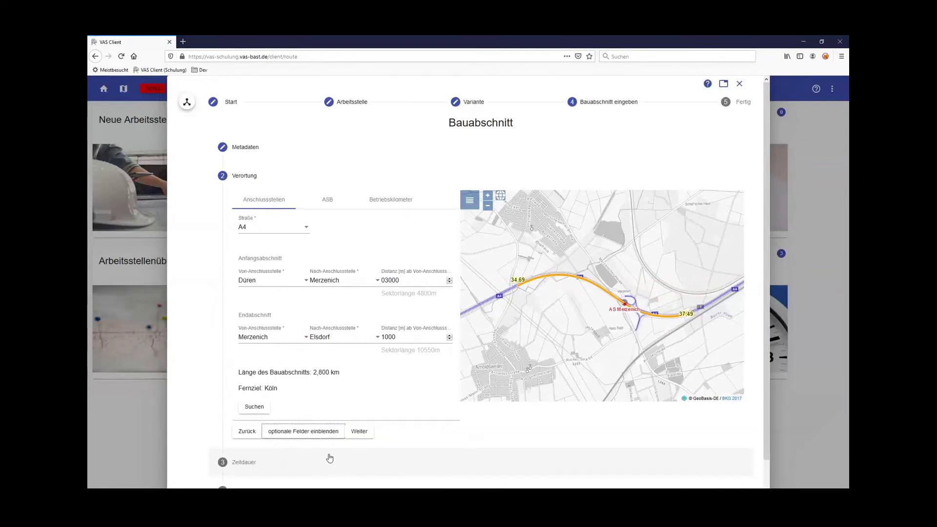
left_click(362, 433)
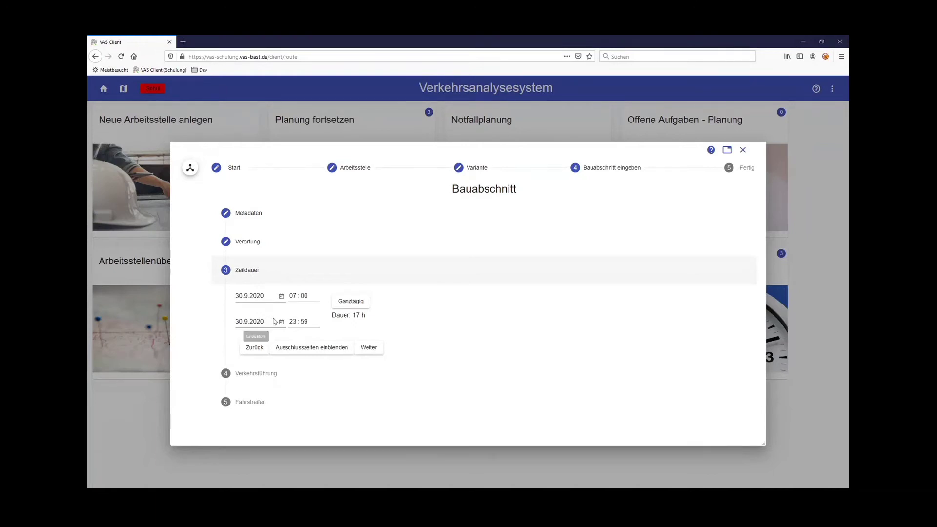
Set the construction section's start date to 15.5.2021.
left_click(282, 297)
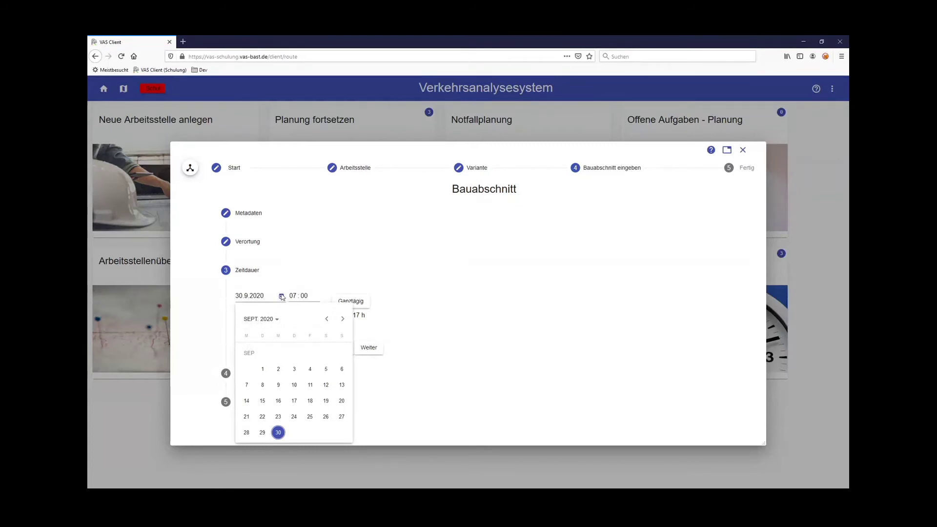
left_click(278, 322)
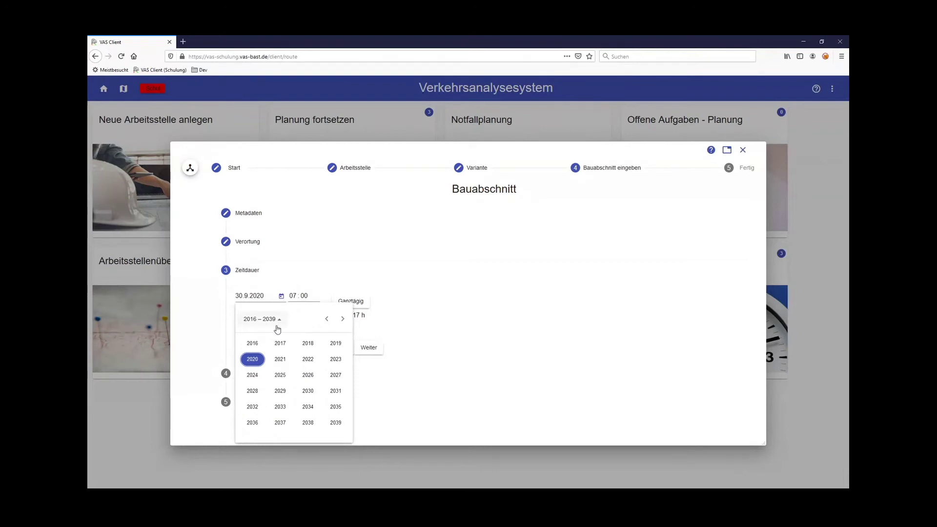
left_click(281, 359)
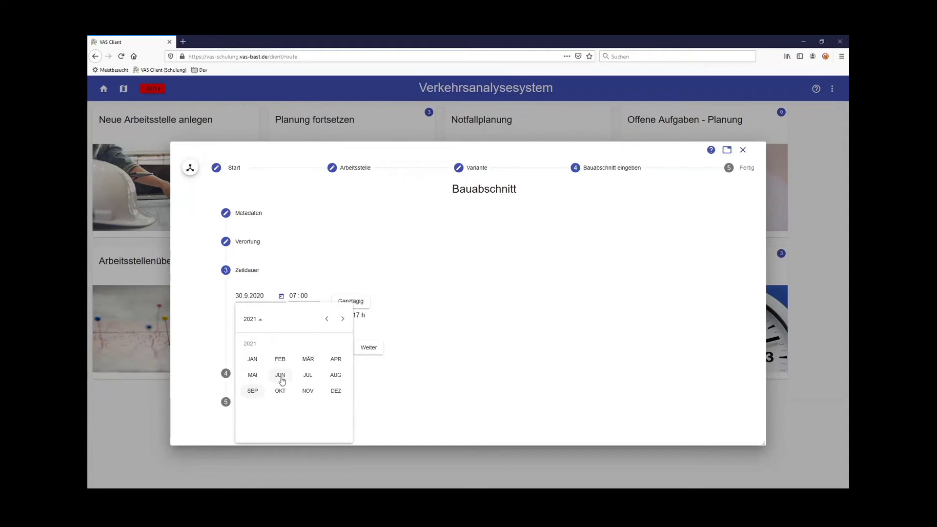
left_click(253, 375)
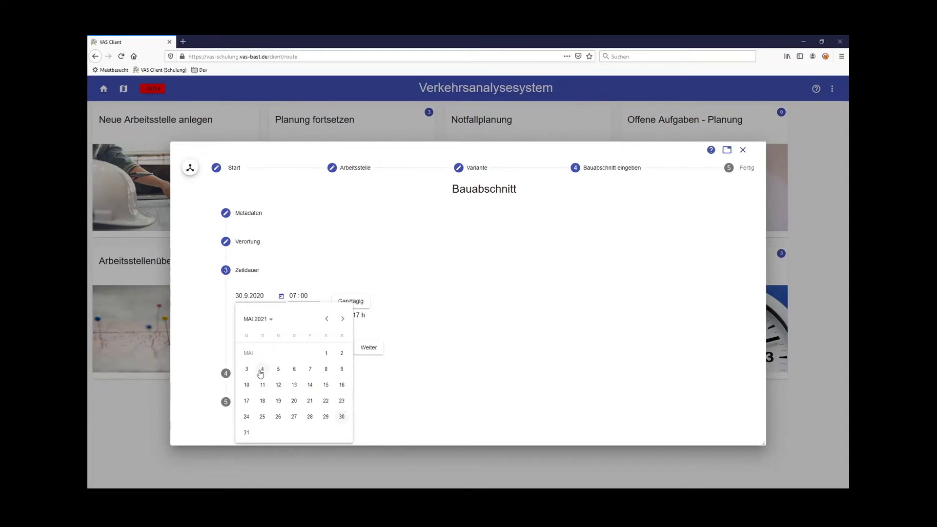
left_click(326, 386)
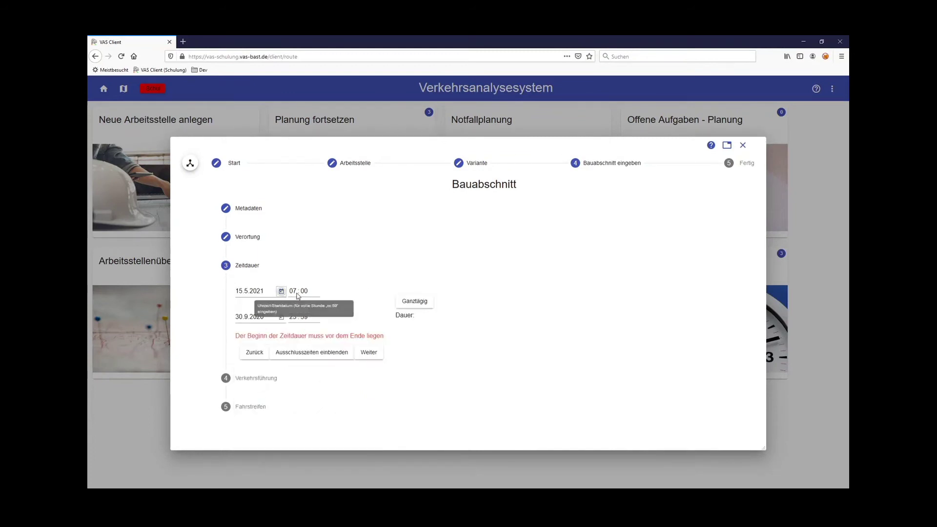
Set the construction section's end date to 14.6.2021.
left_click(281, 317)
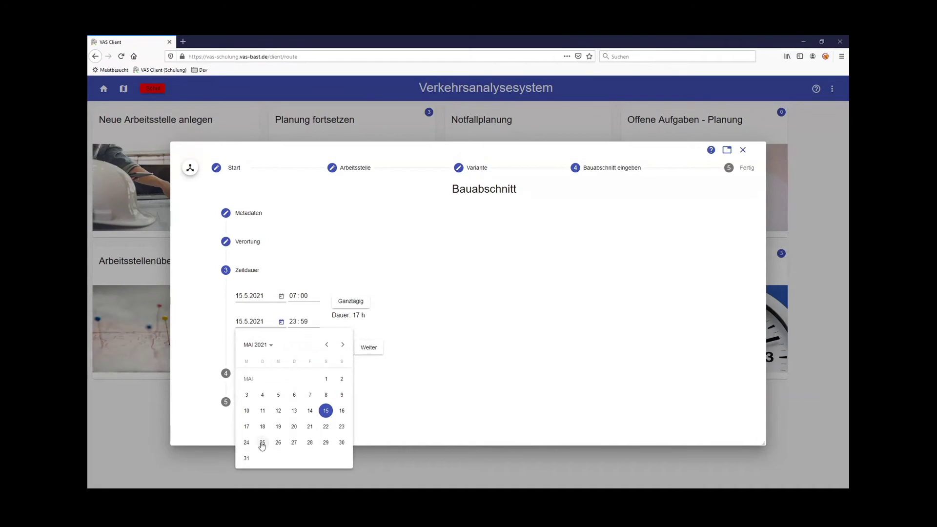
left_click(270, 345)
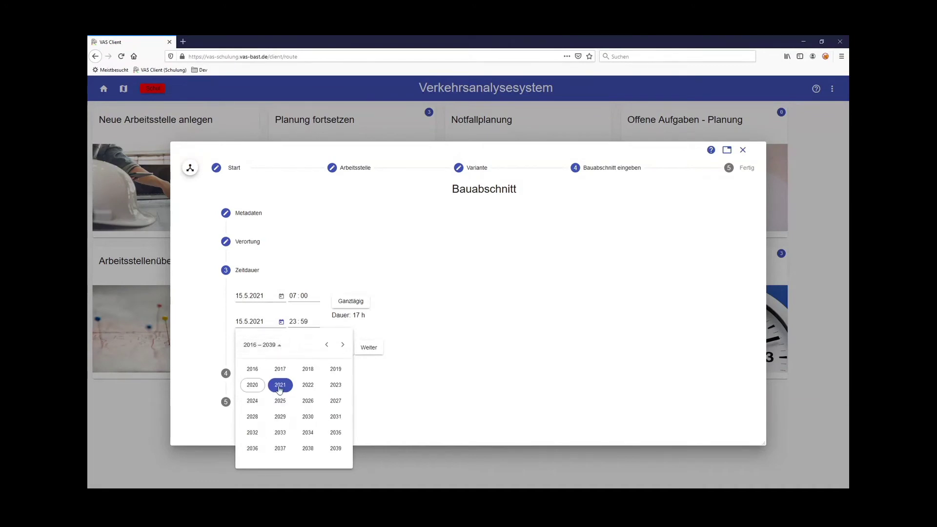
left_click(280, 387)
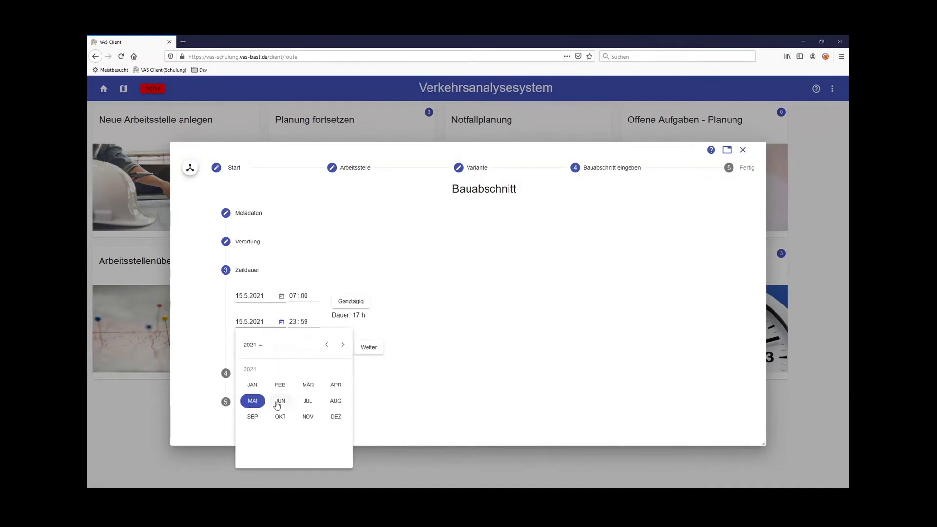
left_click(278, 402)
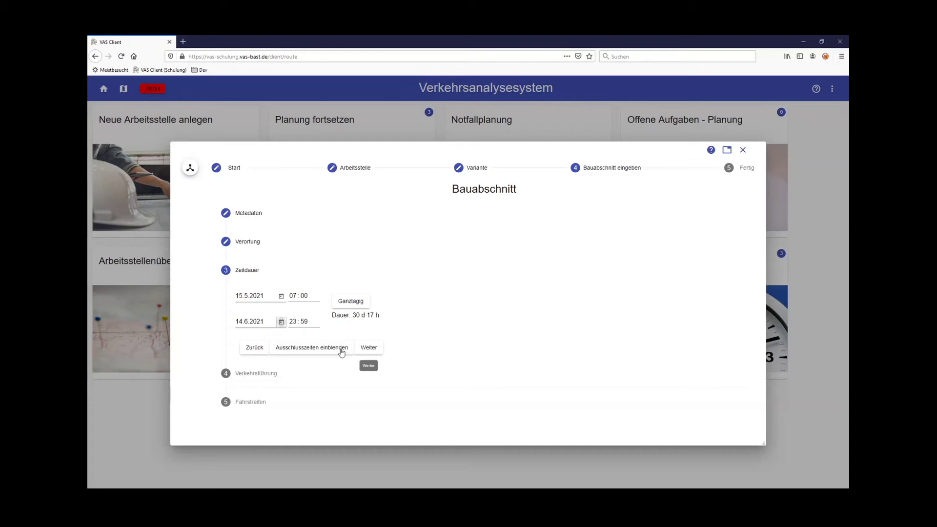
Show the exclusion-time fields and keep Ausschlusszeiten rather than Bauzeiten as the kind of period.
left_click(294, 351)
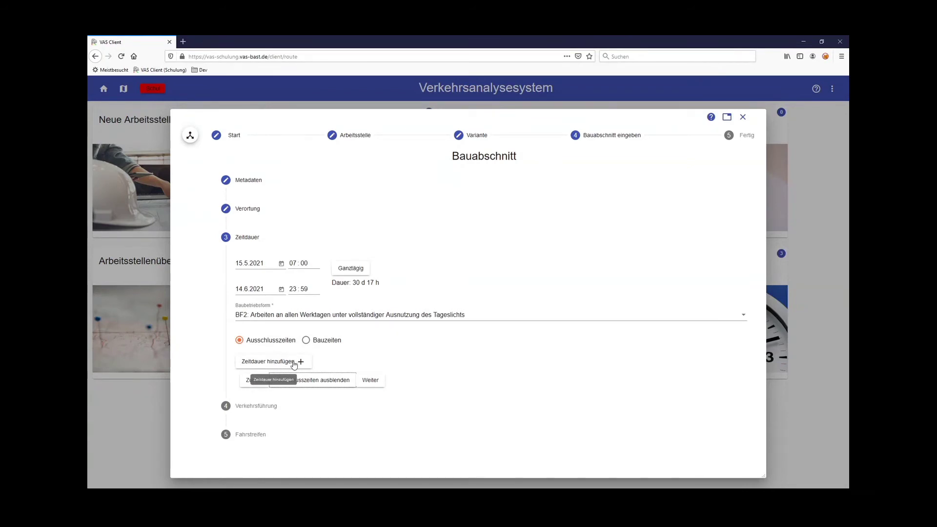
left_click(328, 343)
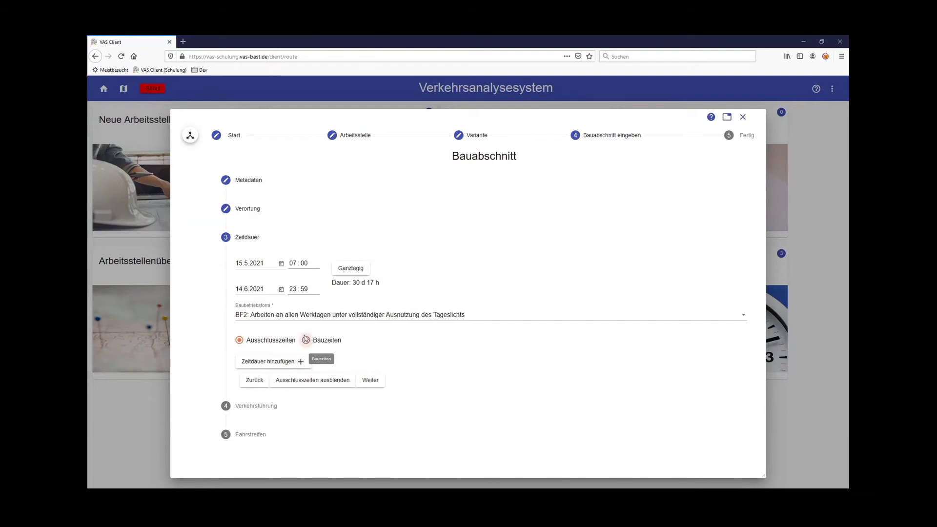
left_click(264, 344)
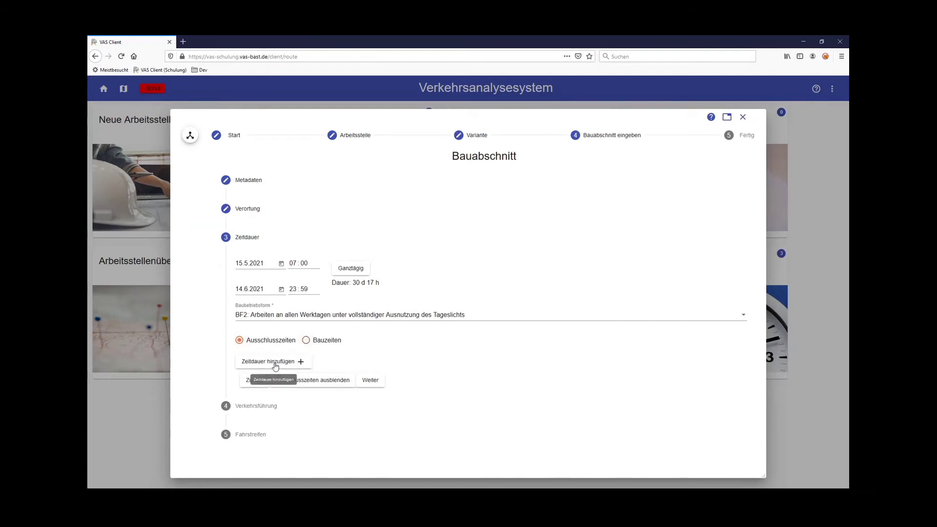
Add an exclusion period for Monday to Friday from 07:00 to 08:59.
left_click(297, 363)
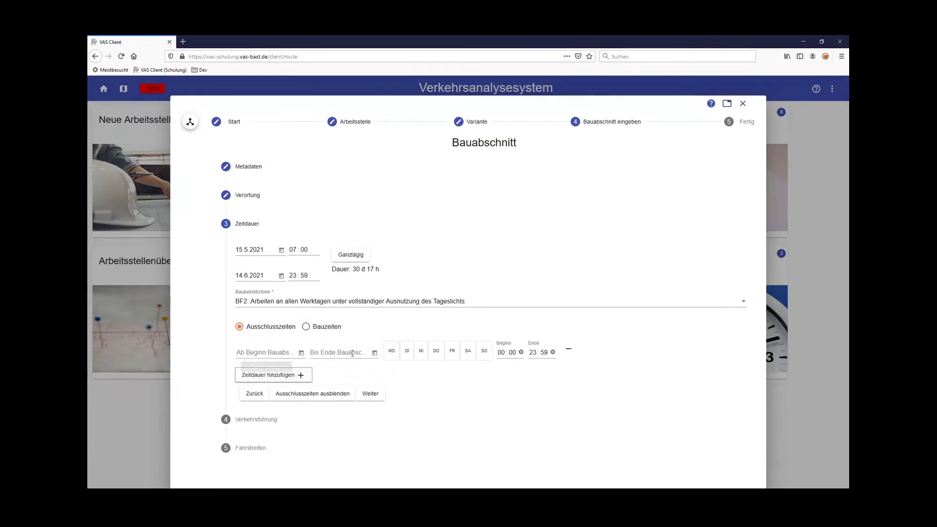
left_click(396, 355)
left_click(405, 355)
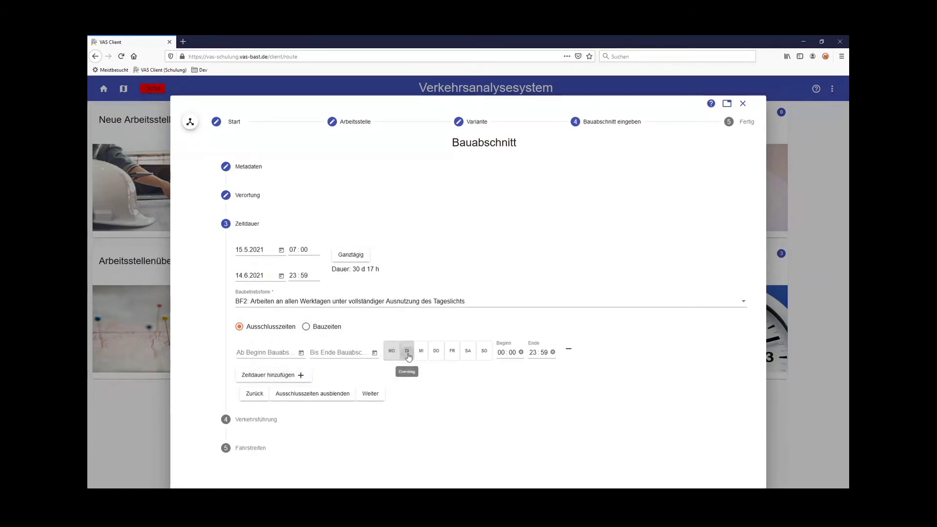
left_click(420, 353)
left_click(437, 352)
left_click(452, 353)
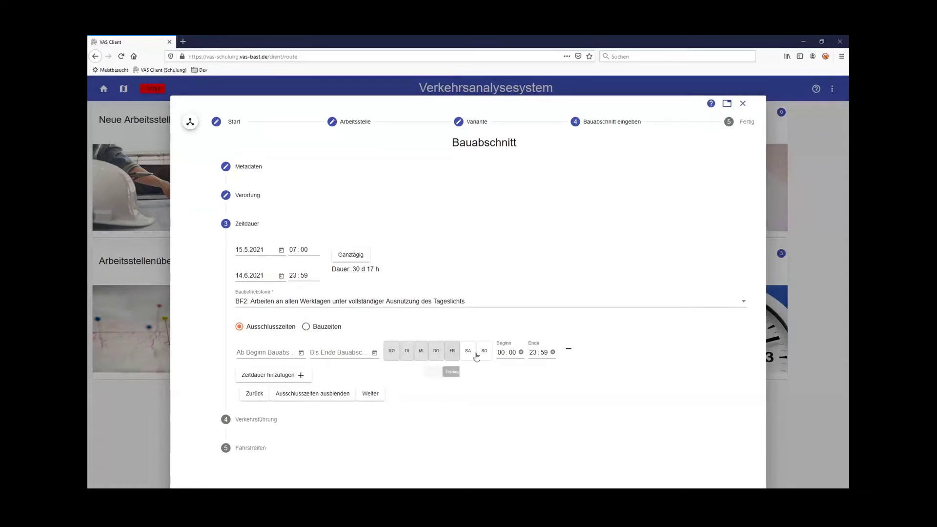
left_click(501, 352)
type("07")
left_click(534, 353)
type("08")
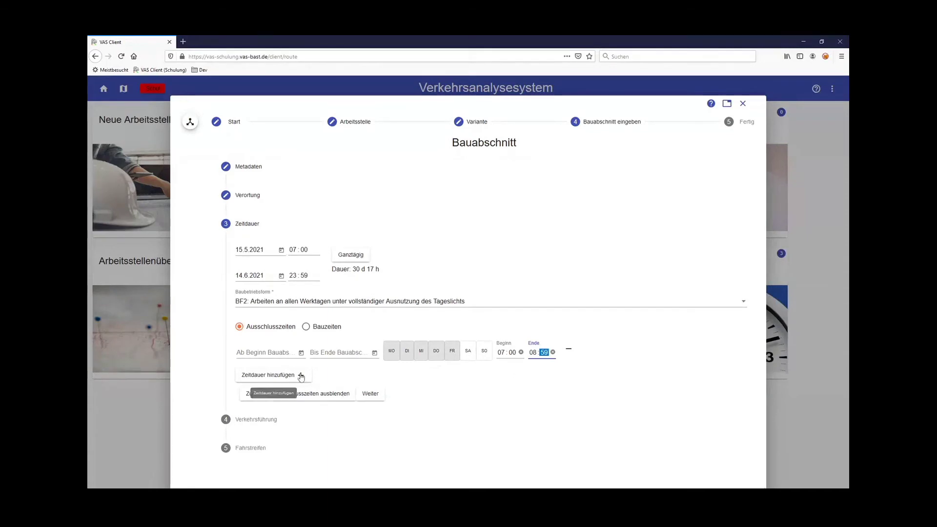
Add a second exclusion period running from 29.5.2021 to 30.5.2021.
left_click(301, 376)
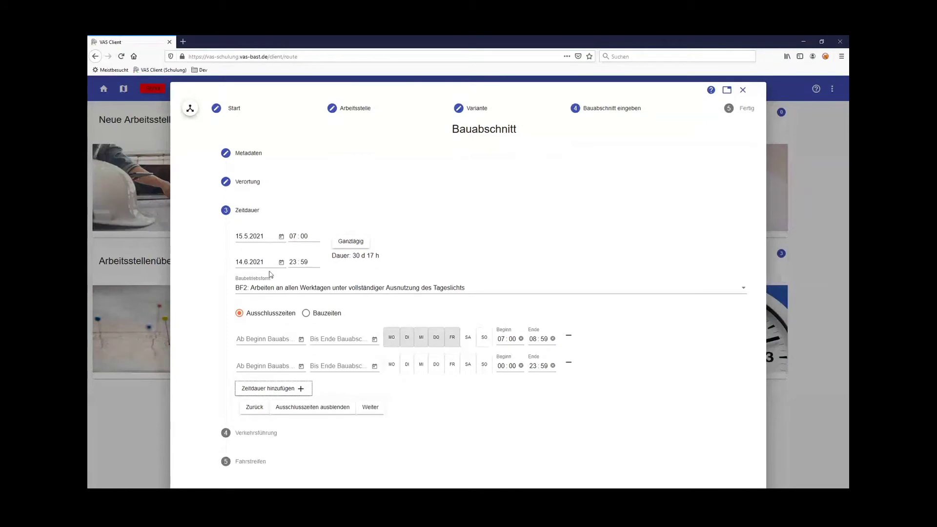
left_click(301, 367)
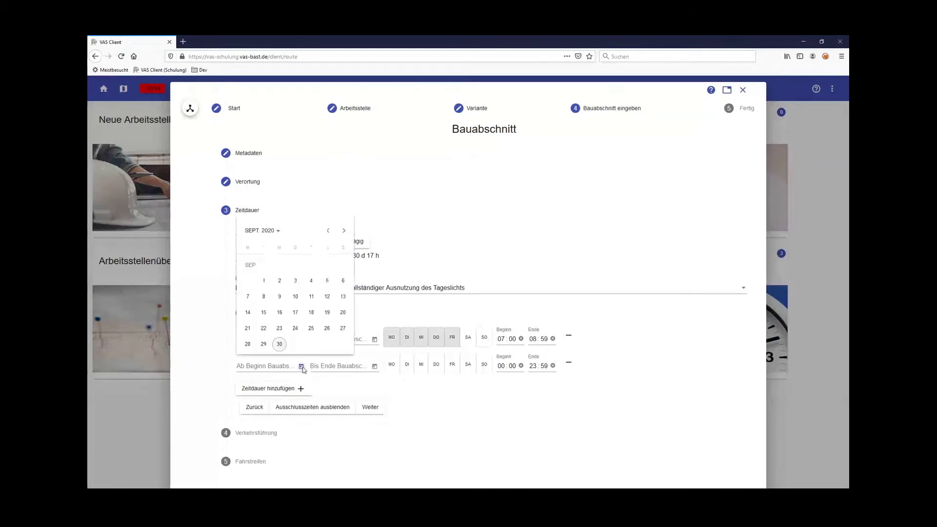
left_click(345, 231)
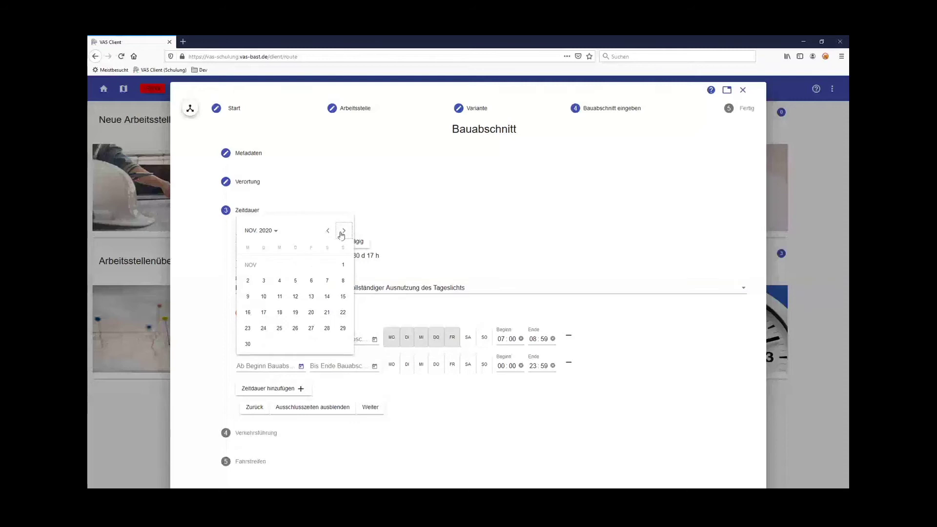
left_click(343, 231)
left_click(344, 231)
left_click(344, 231)
left_click(344, 232)
left_click(344, 232)
left_click(344, 231)
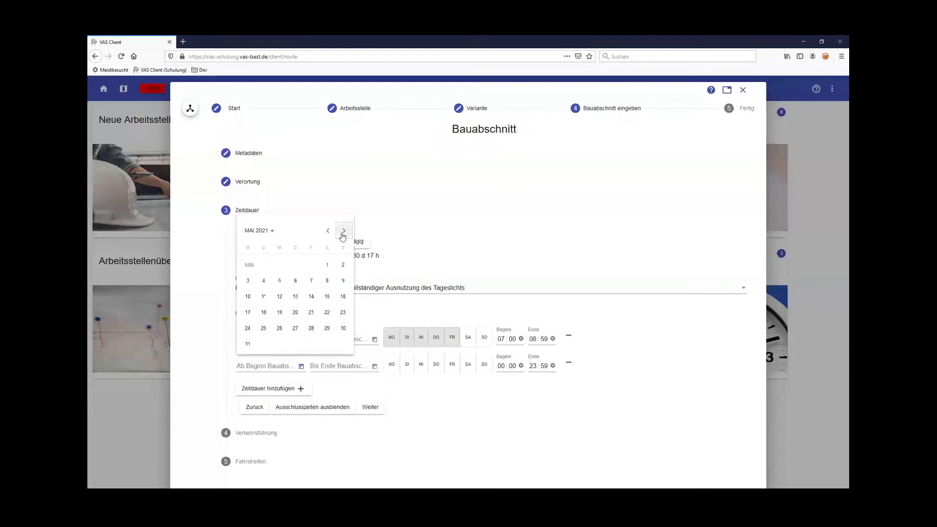
left_click(327, 331)
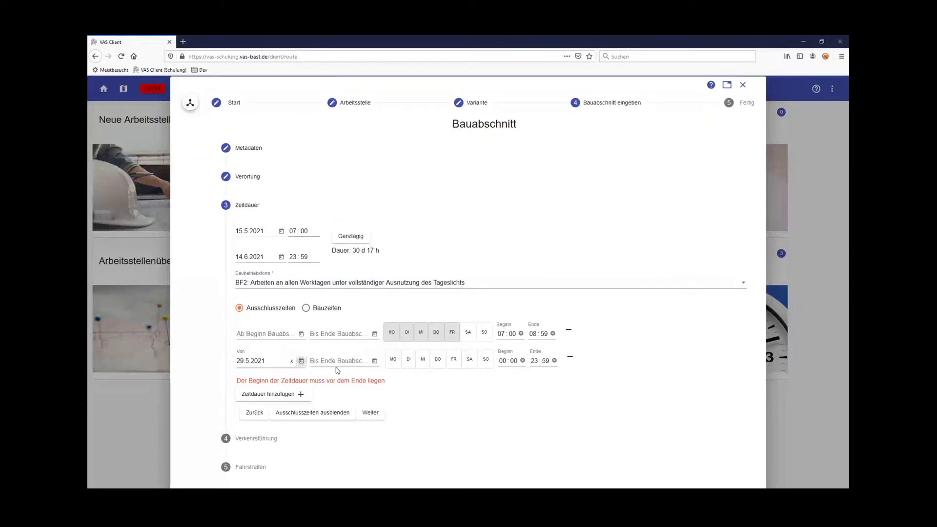
left_click(375, 362)
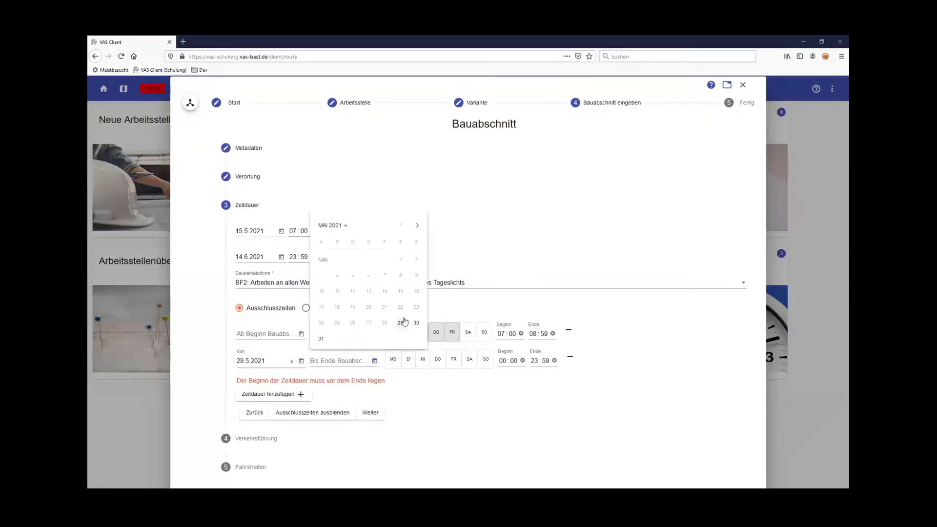
left_click(417, 323)
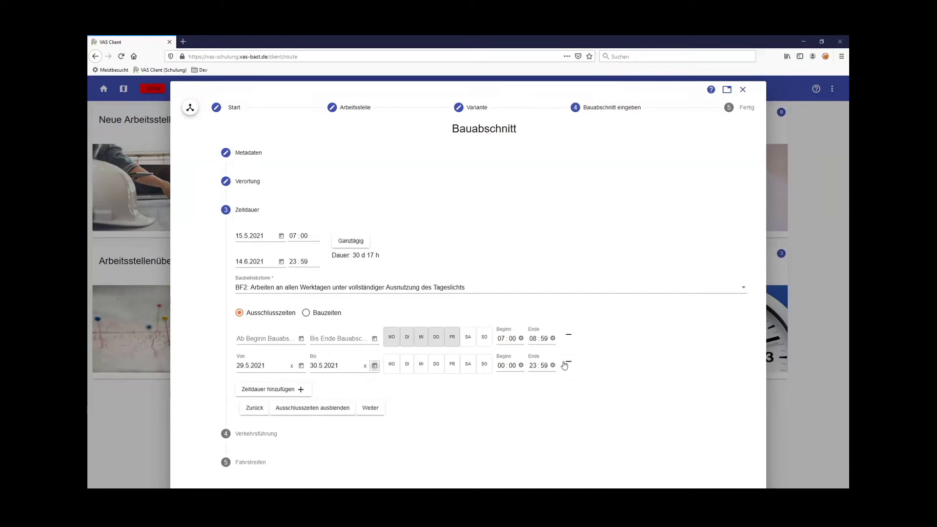
Remove both exclusion periods from the construction section.
left_click(569, 362)
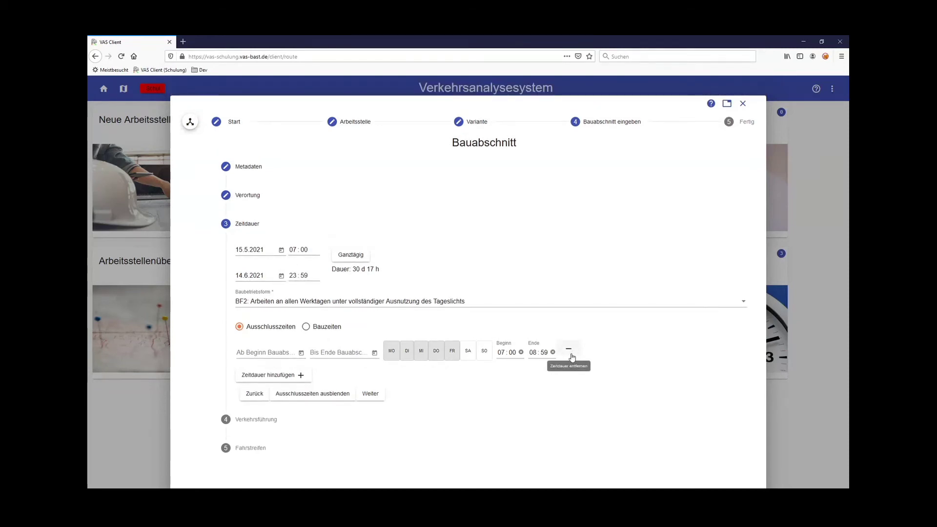
left_click(570, 353)
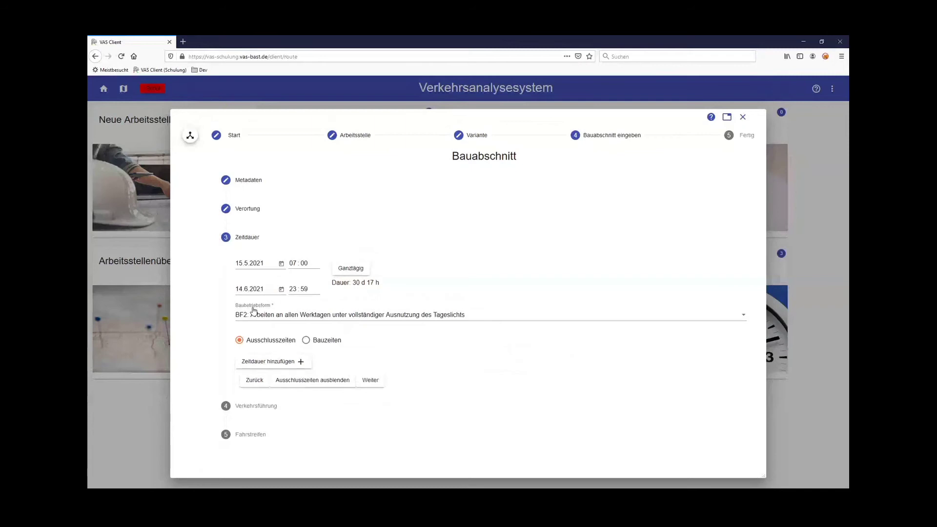
Review the Baubetriebsform choices, keep BF2 for work on all weekdays using full daylight, and continue to Verkehrsführung.
left_click(271, 315)
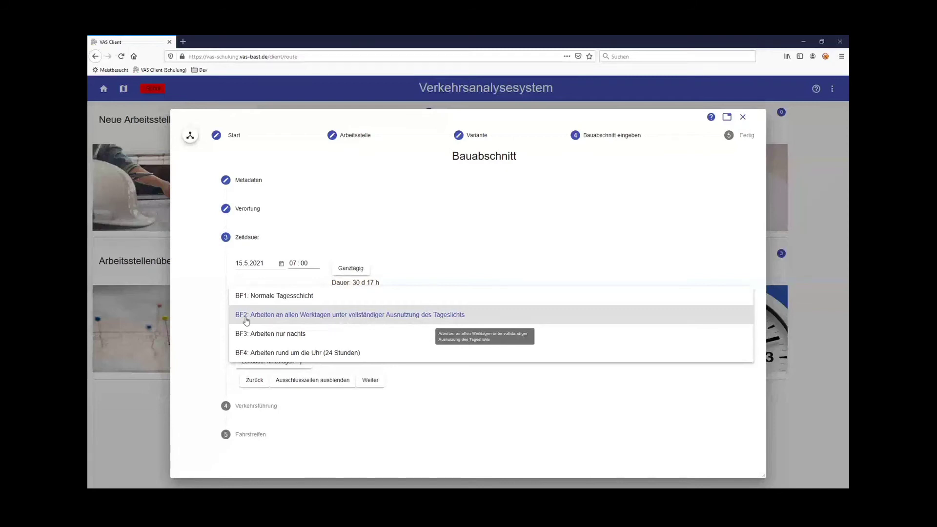
left_click(282, 318)
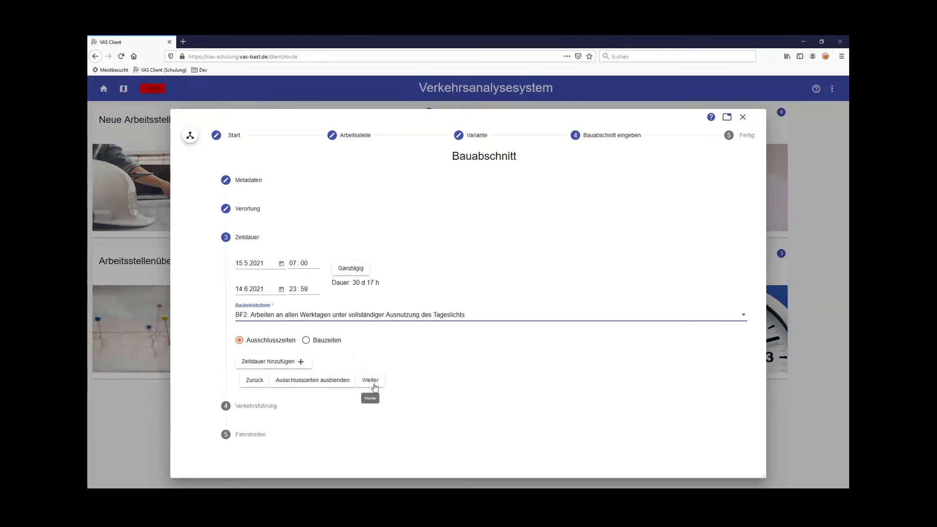
left_click(374, 383)
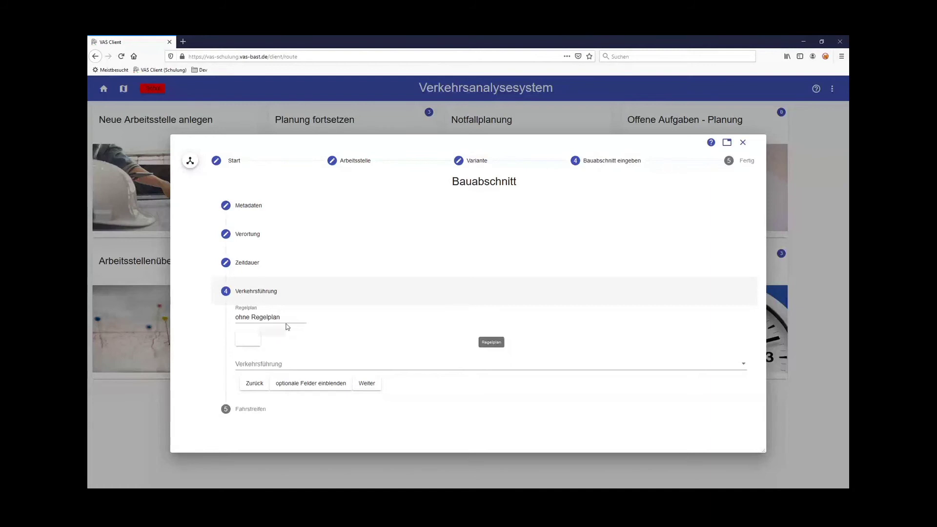
Choose D I/5r as the Regelplan for the construction section's traffic routing.
left_click(288, 320)
left_click_drag(303, 339, 306, 377)
scroll(286, 374, "up", 10)
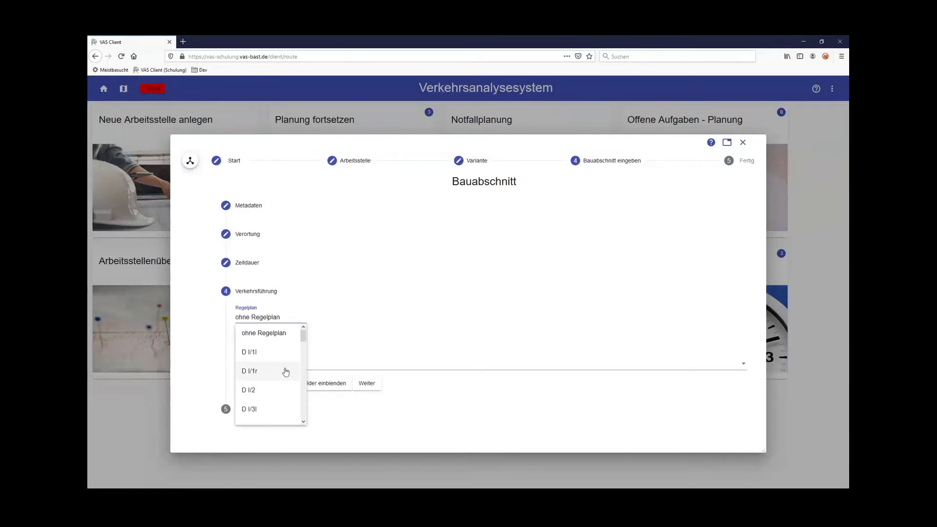
scroll(282, 374, "down", 1)
scroll(278, 377, "down", 1)
scroll(274, 382, "down", 1)
left_click(274, 384)
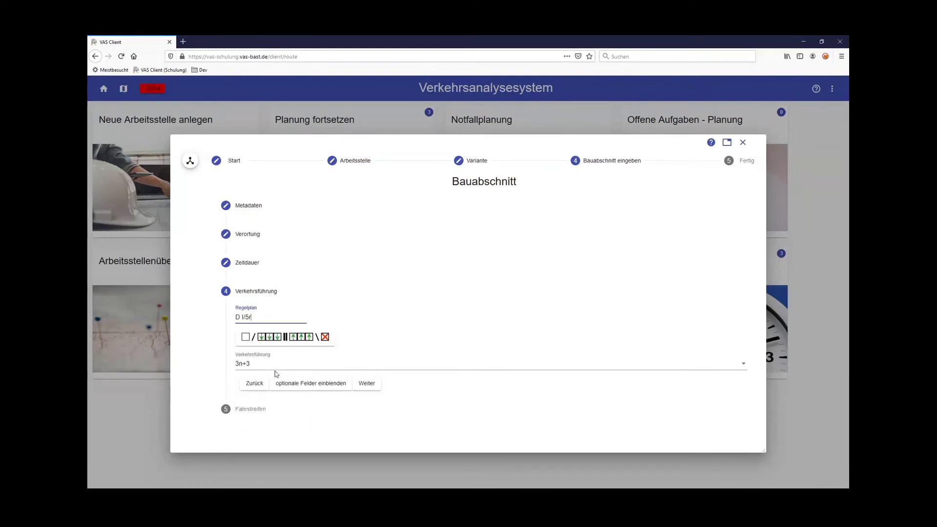
Try replacing the outermost Köln-direction lane with a closed lane in the carriageway cross-section.
left_click(300, 339)
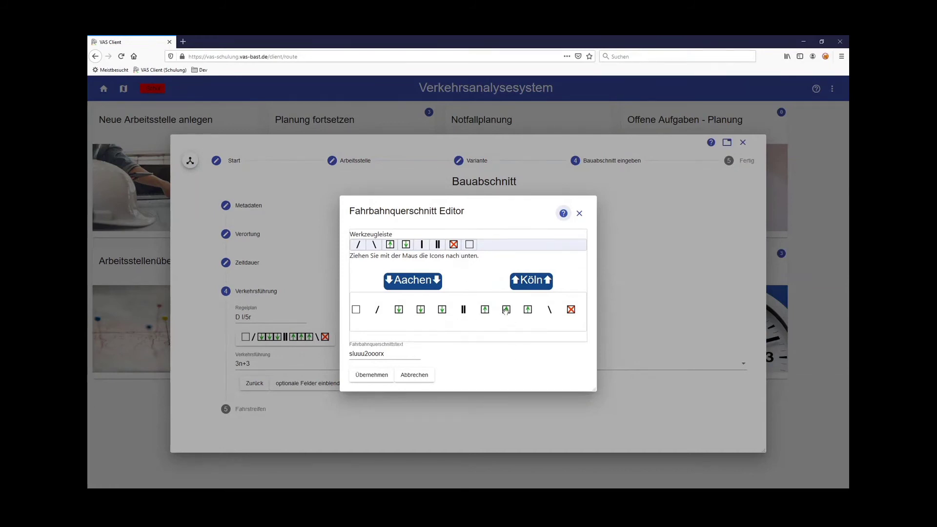
mouse_move(529, 309)
left_mouse_down()
mouse_move(456, 254)
mouse_move(537, 314)
mouse_move(452, 248)
mouse_move(527, 308)
left_mouse_up()
left_click_drag(454, 244, 533, 308)
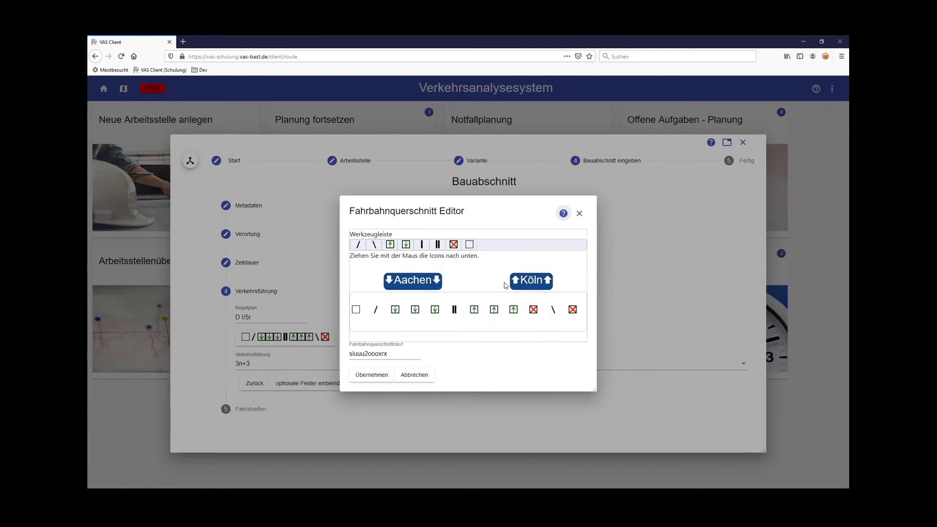
mouse_move(515, 317)
left_click_drag(514, 311, 494, 310)
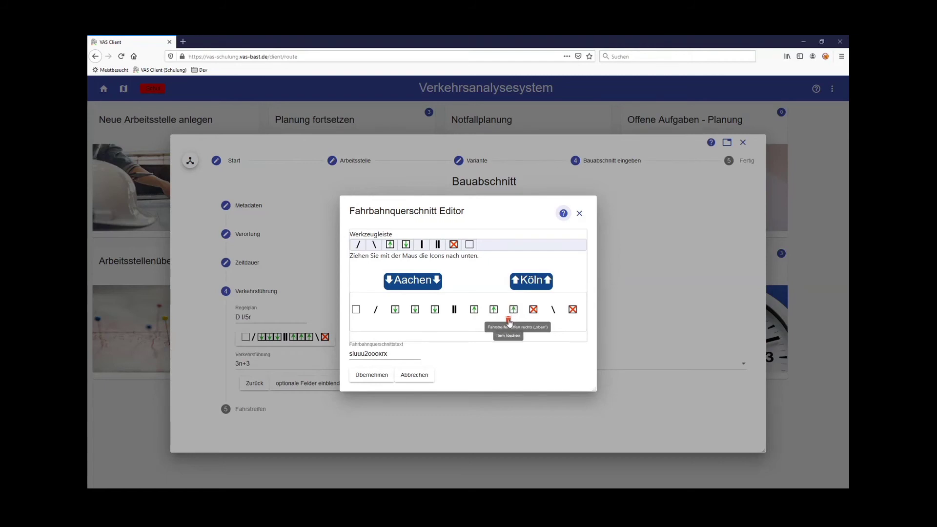
left_click(508, 321)
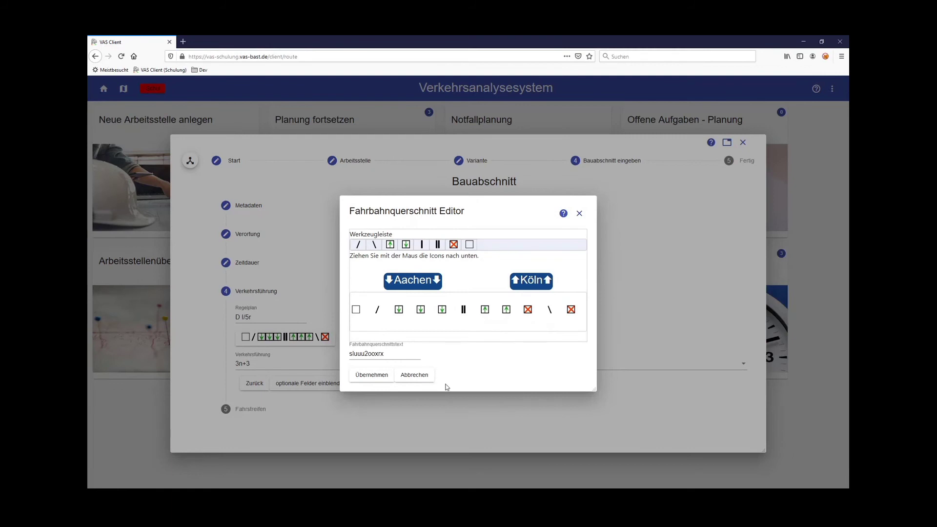
Change the Fahrbahnquerschnitttext back to sluuu2ooorx and discard the cross-section edits.
mouse_move(542, 325)
left_click(393, 355)
left_click_drag(380, 355, 351, 356)
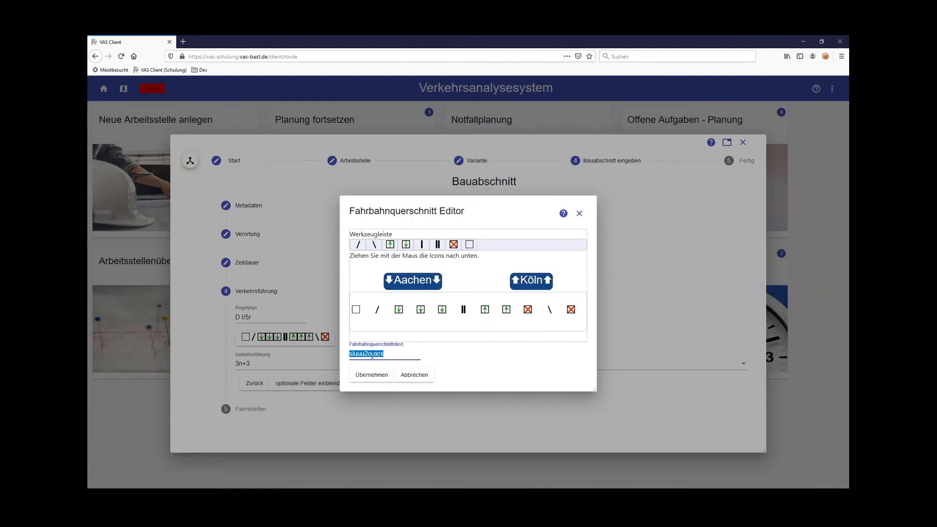
left_click(373, 356)
key("Delete")
type("o")
mouse_move(506, 309)
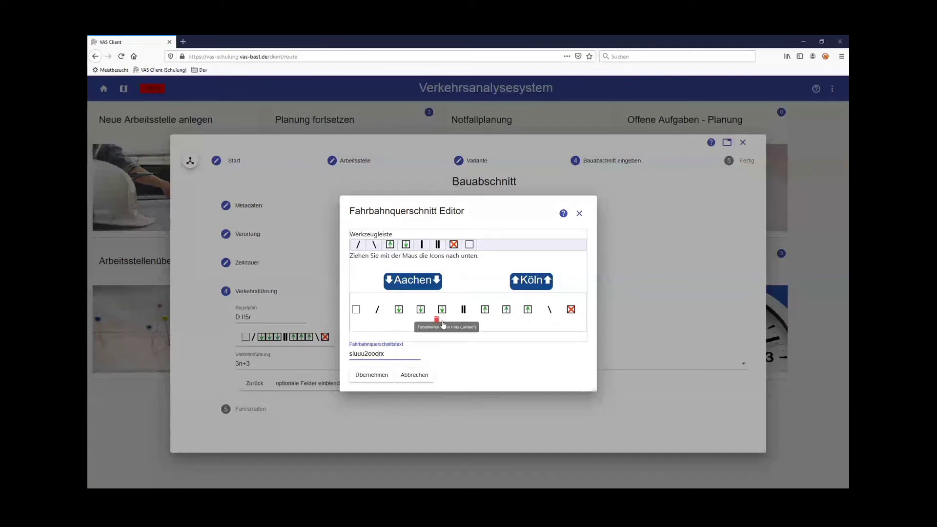
left_click(419, 380)
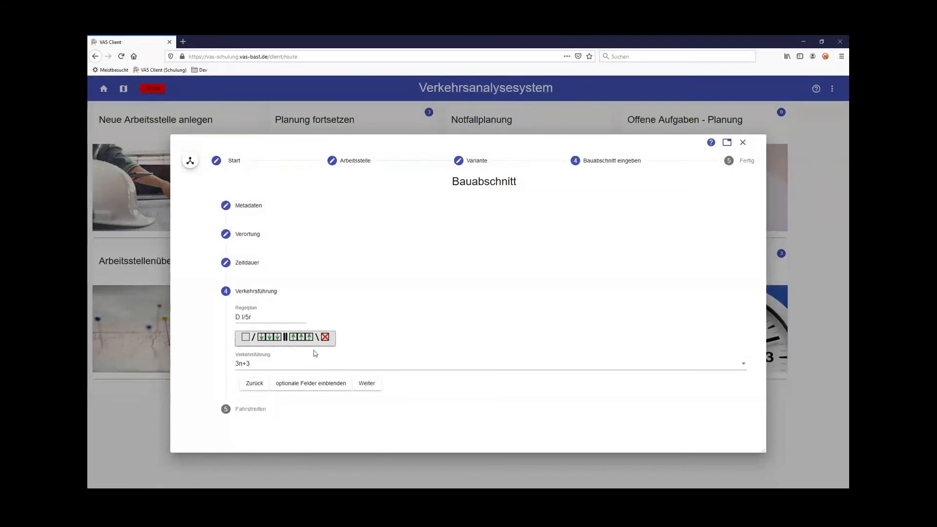
Keep 3n+3 as the Verkehrsführung, check the optional routing fields and continue to Fahrstreifen.
left_click(255, 365)
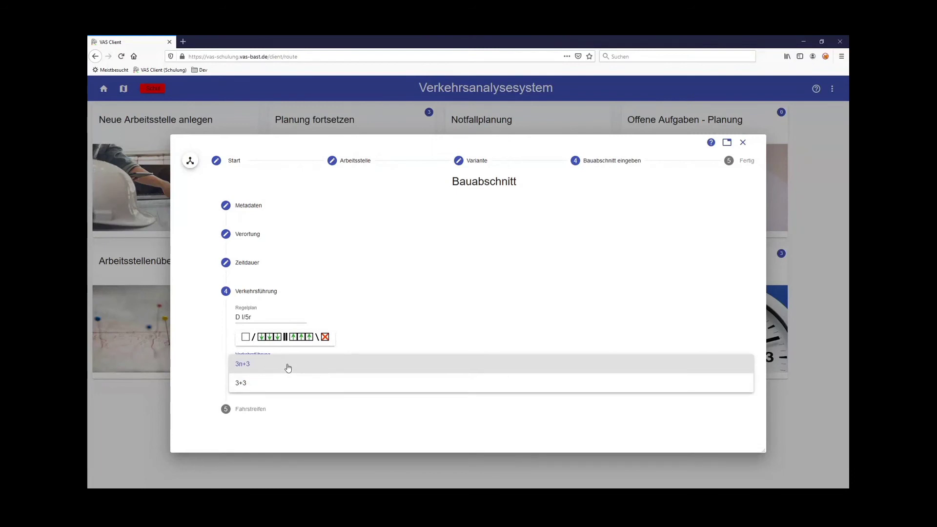
left_click(315, 369)
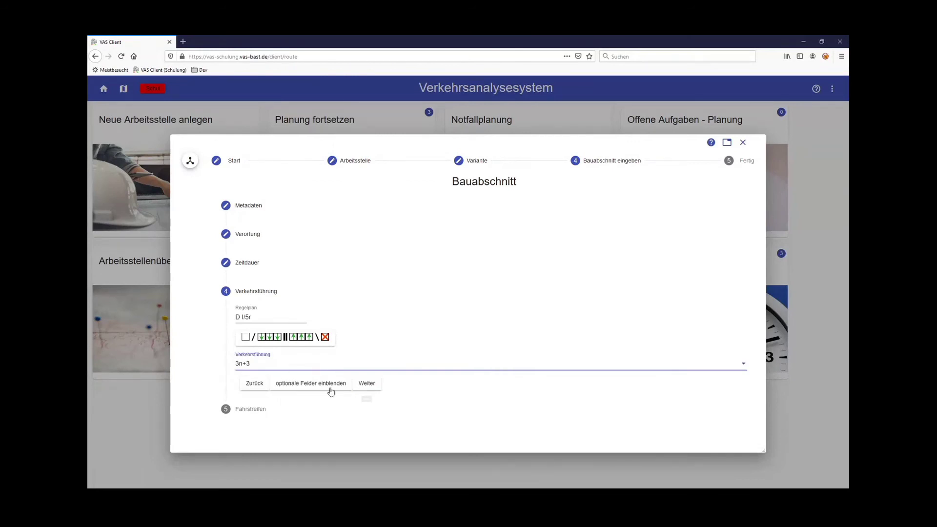
left_click(339, 386)
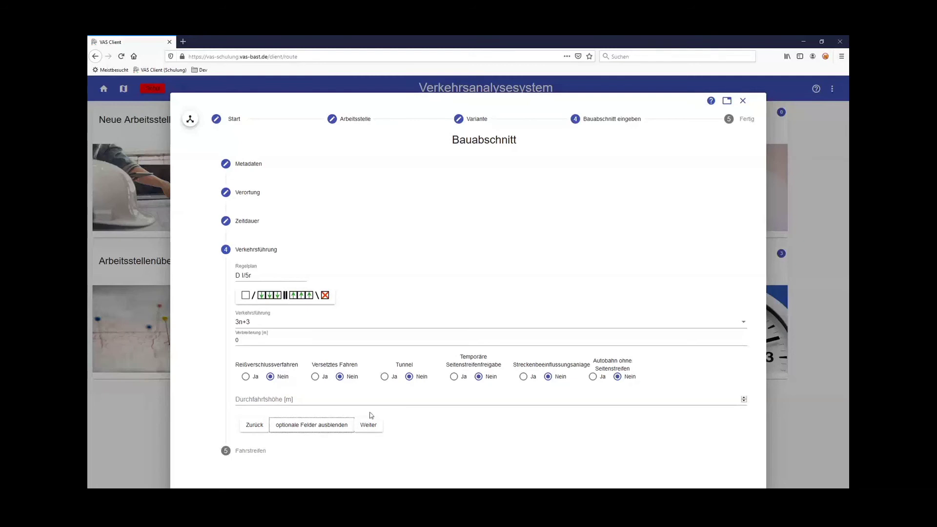
left_click(320, 425)
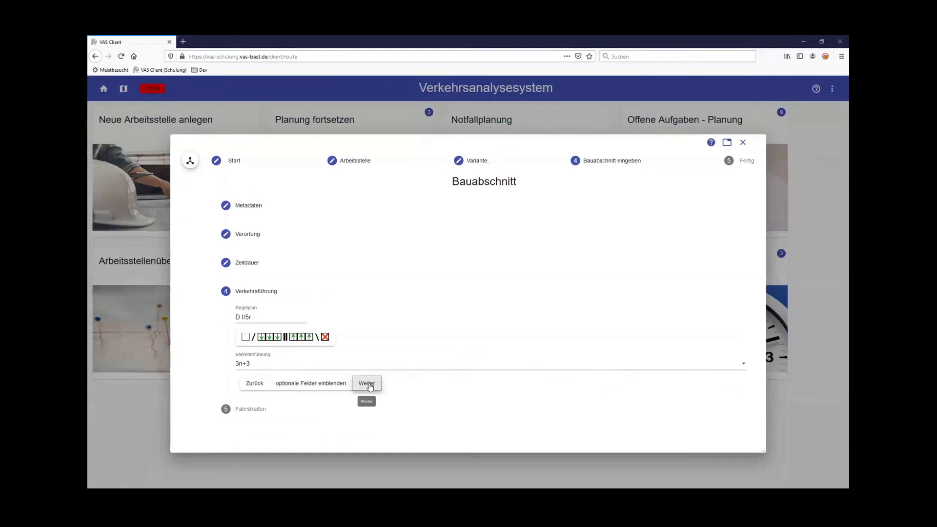
left_click(367, 385)
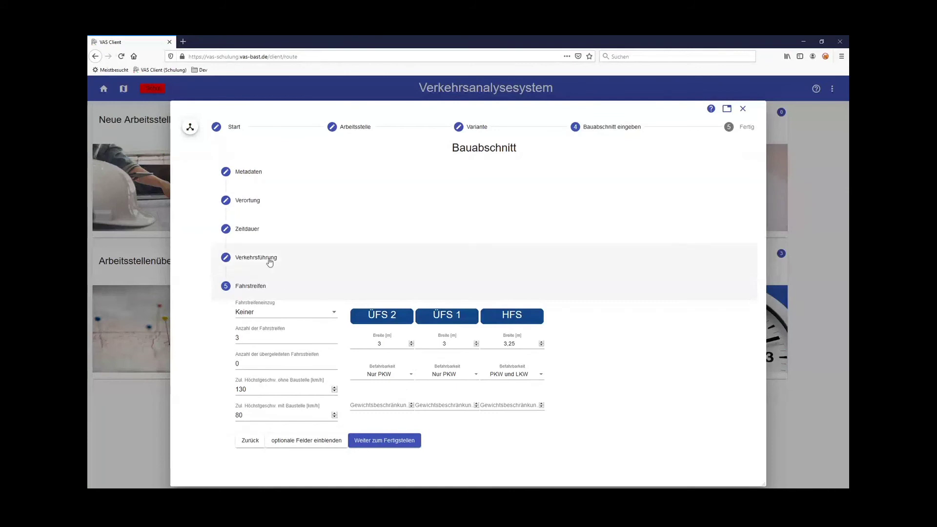
left_click(269, 258)
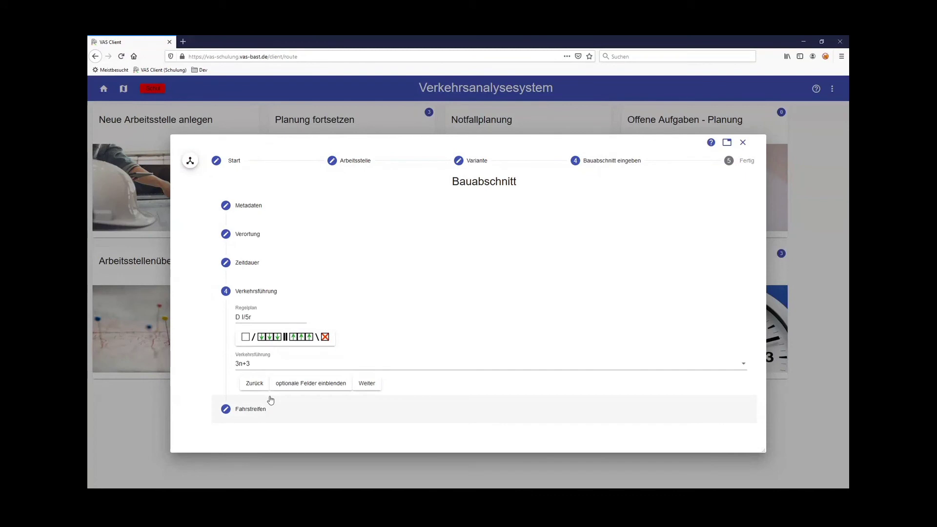
left_click(375, 386)
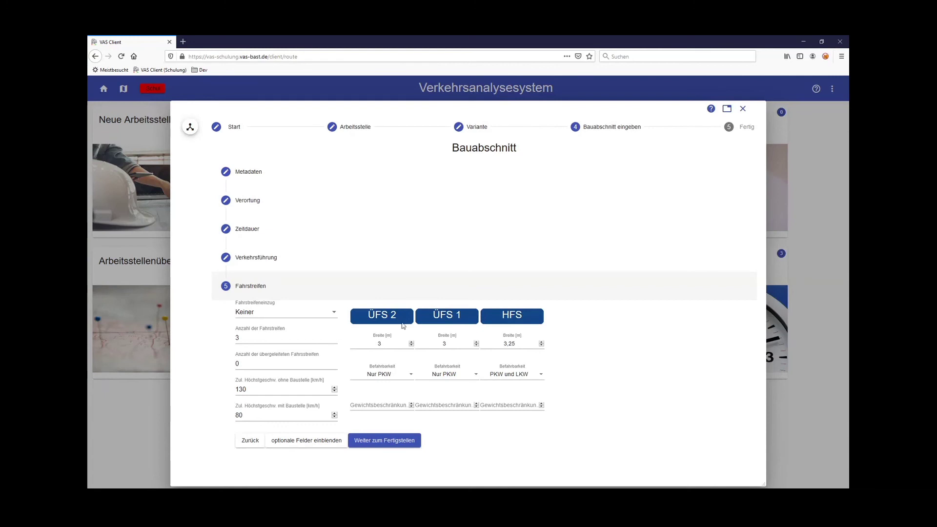
Set the width of lane ÜFS 2 to 2,5 m, keeping the widths of ÜFS 1 and HFS.
left_click(389, 343)
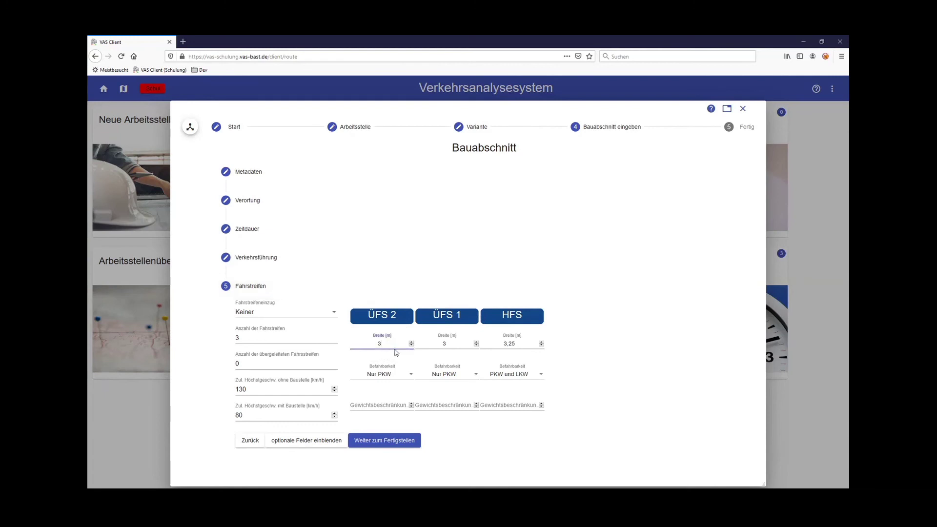
type("2,7")
key("BackSpace")
type("5")
left_click(458, 344)
left_click(510, 344)
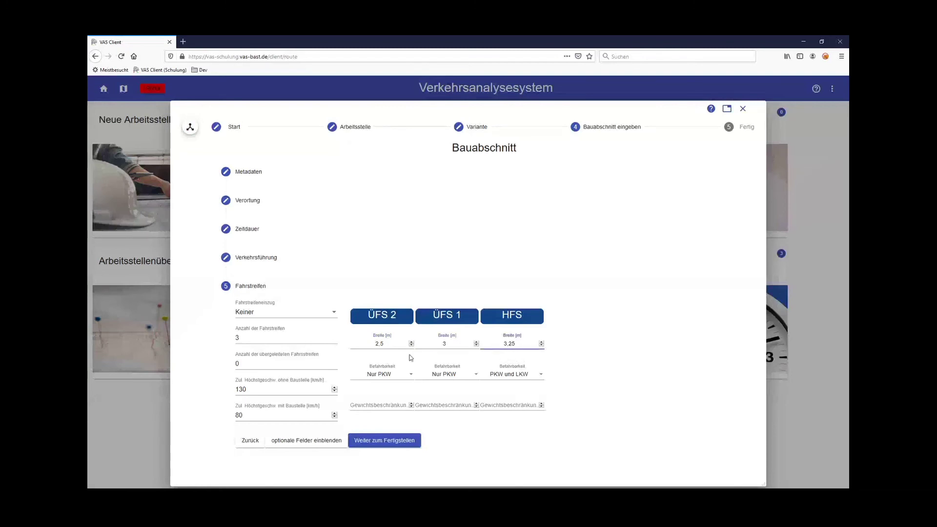
Examine the speed limits with and without the work site, the number of lanes and the optional lane fields.
left_click(268, 394)
left_click(254, 416)
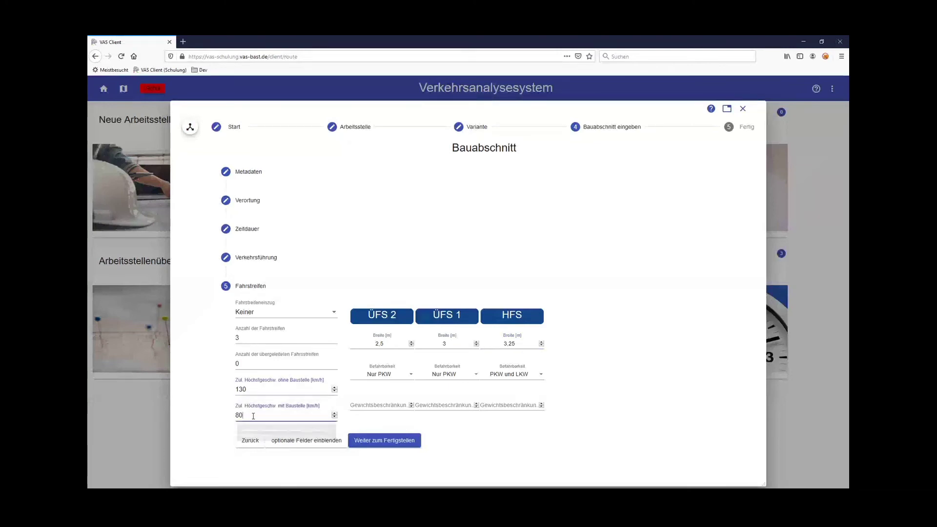
double_click(237, 416)
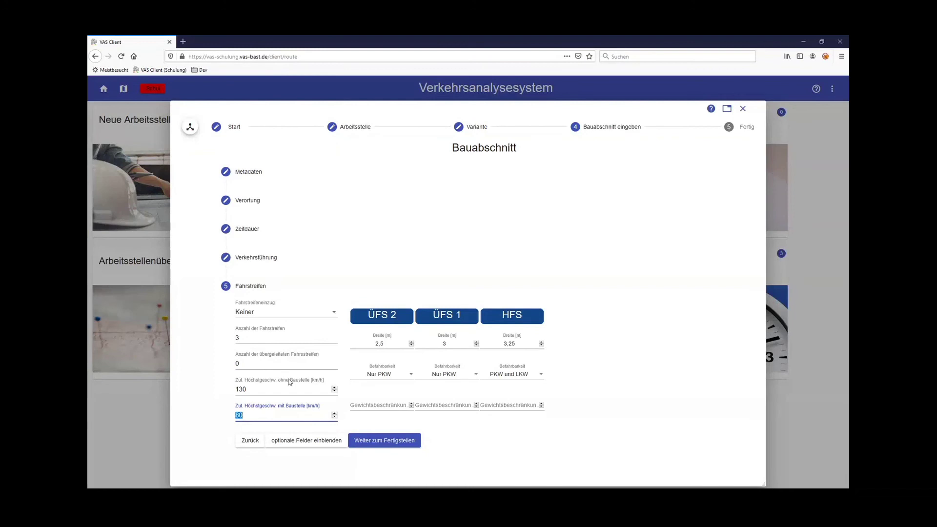
left_click(268, 337)
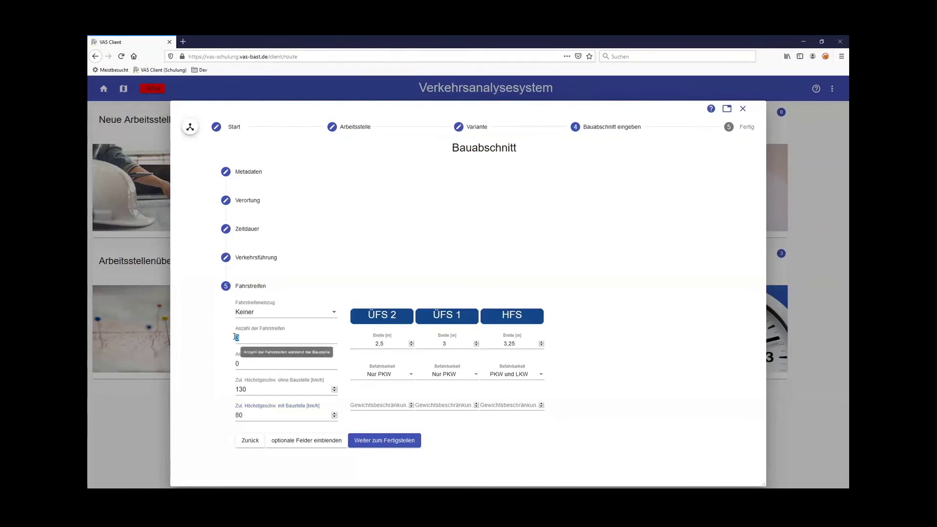
left_click_drag(237, 338, 251, 338)
left_click(261, 336)
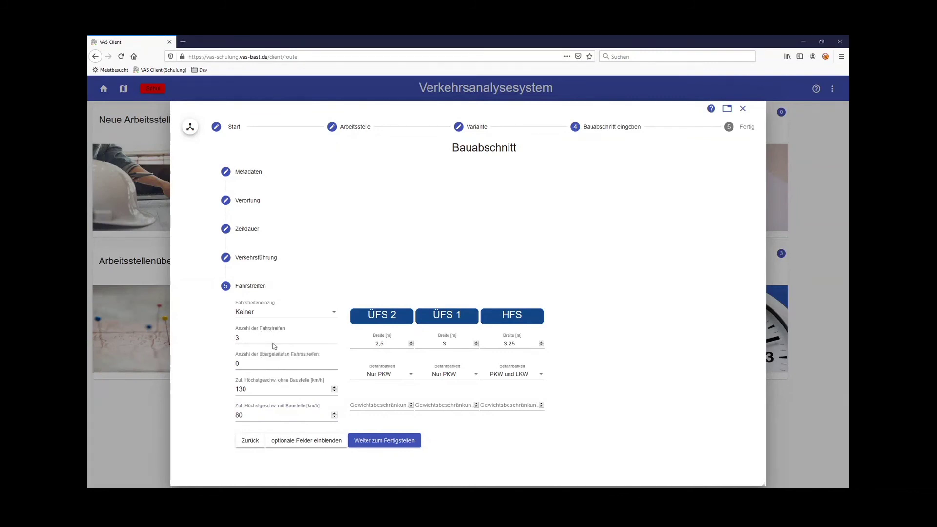
left_click(313, 448)
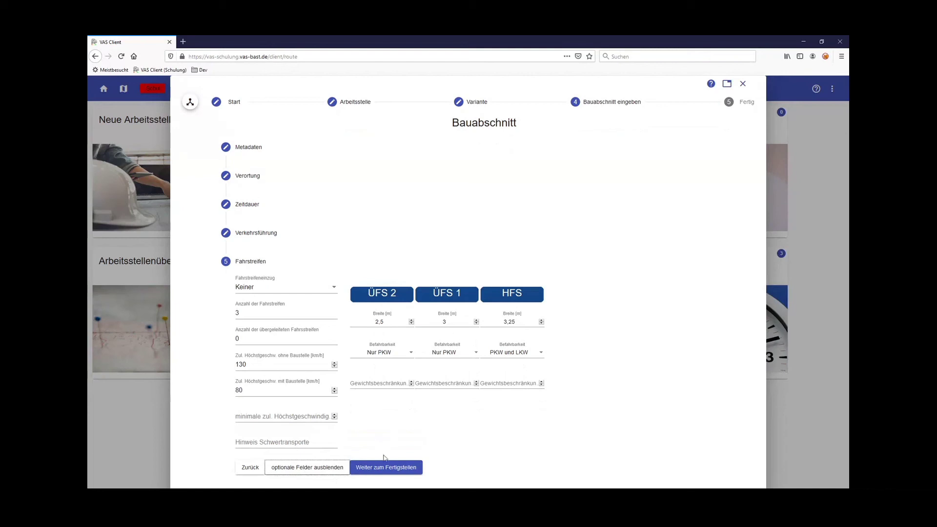
left_click(301, 468)
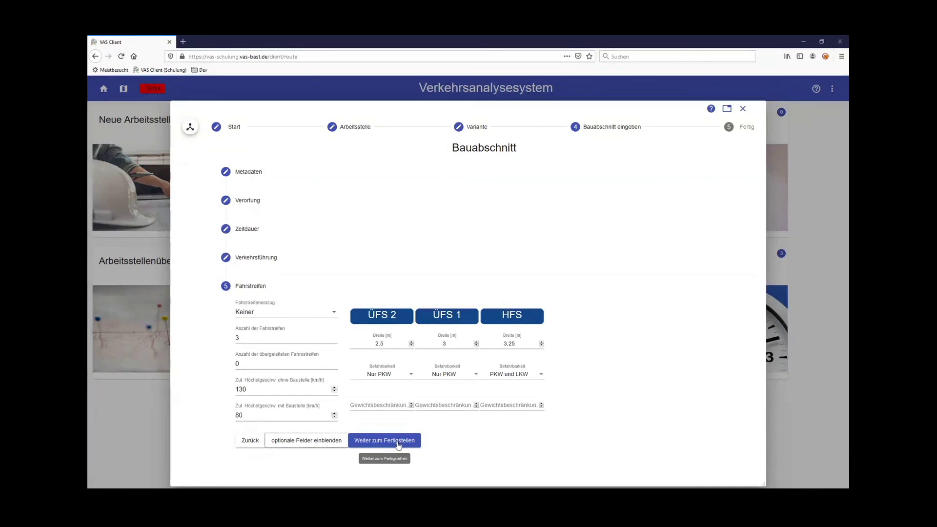
Complete the construction section and save all entries of the new work site.
left_click(397, 445)
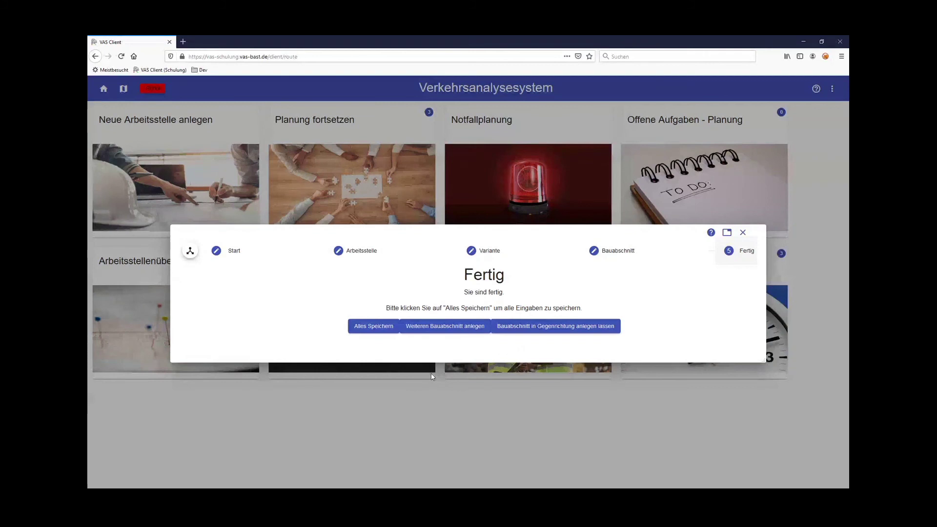
left_click(373, 334)
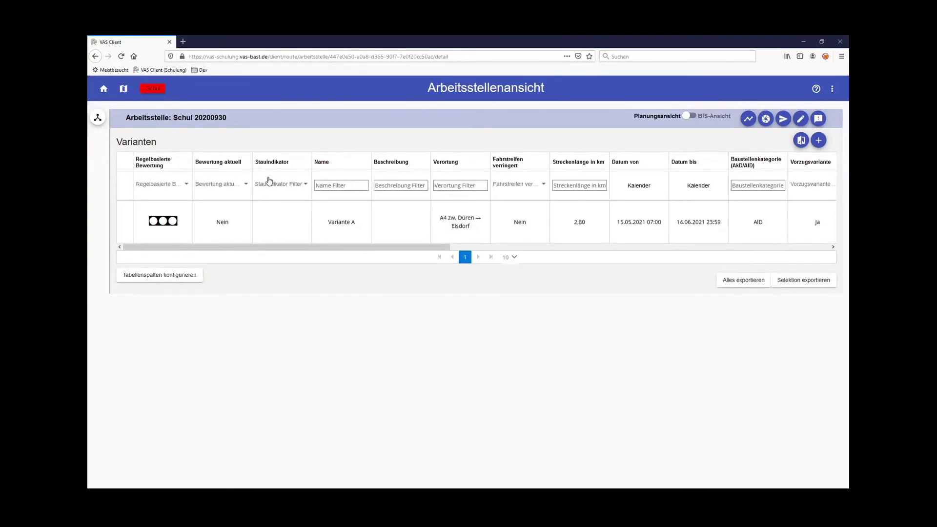
Open Variante A, view the details of Bauabschnitt 1 and return to the variant overview.
left_click(683, 239)
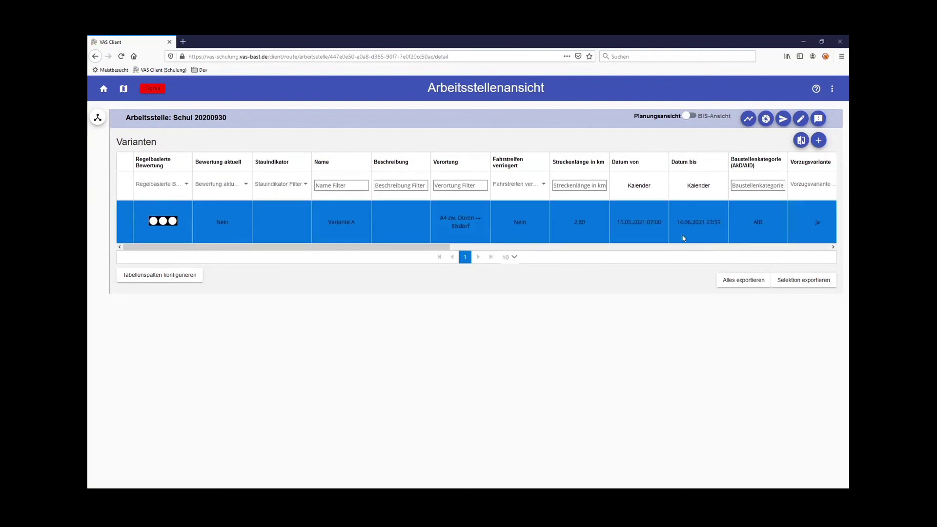
double_click(368, 223)
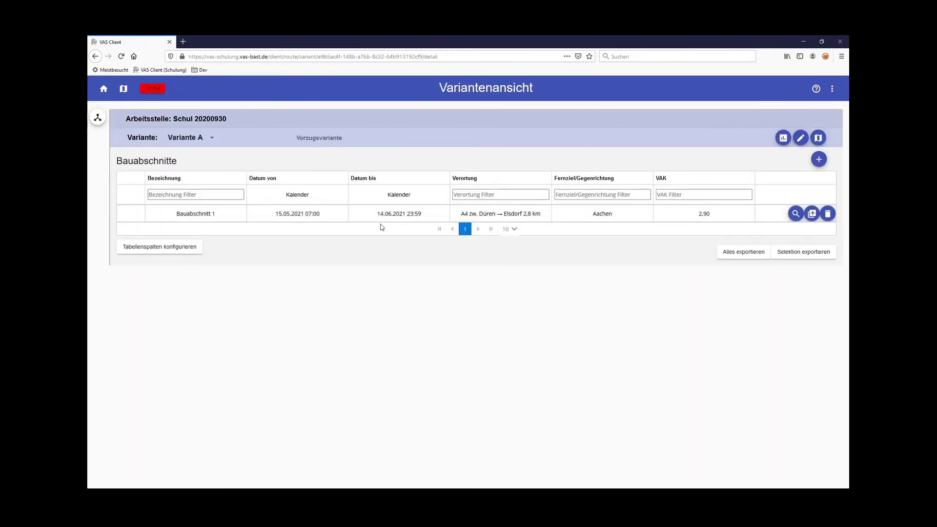
left_click(341, 217)
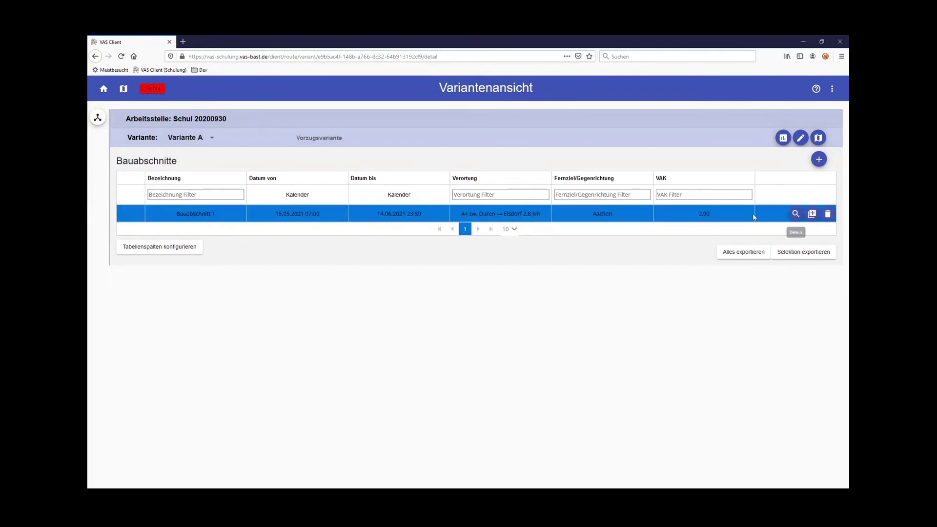
double_click(532, 215)
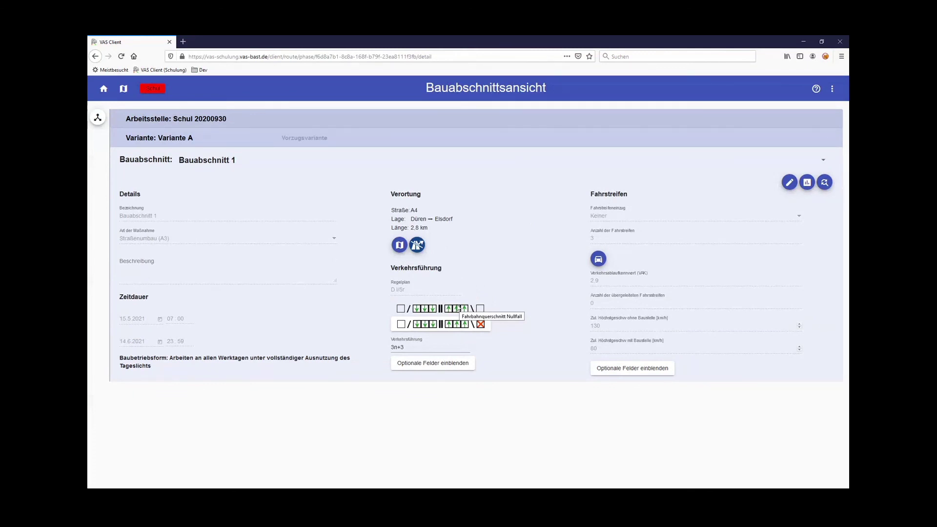
key("alt+Left")
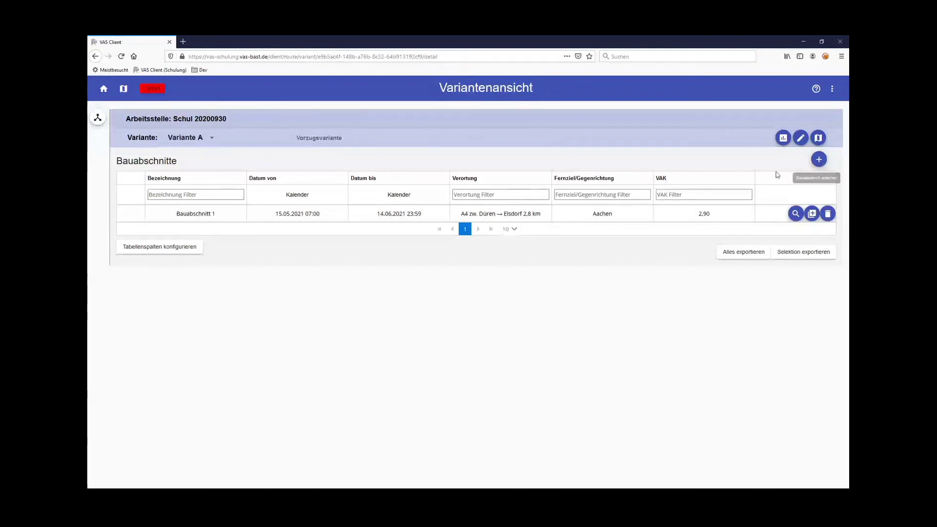
Add a second construction section to Variante A, keep its name and Straßenumbau (A3), and continue to Verortung.
left_click(819, 161)
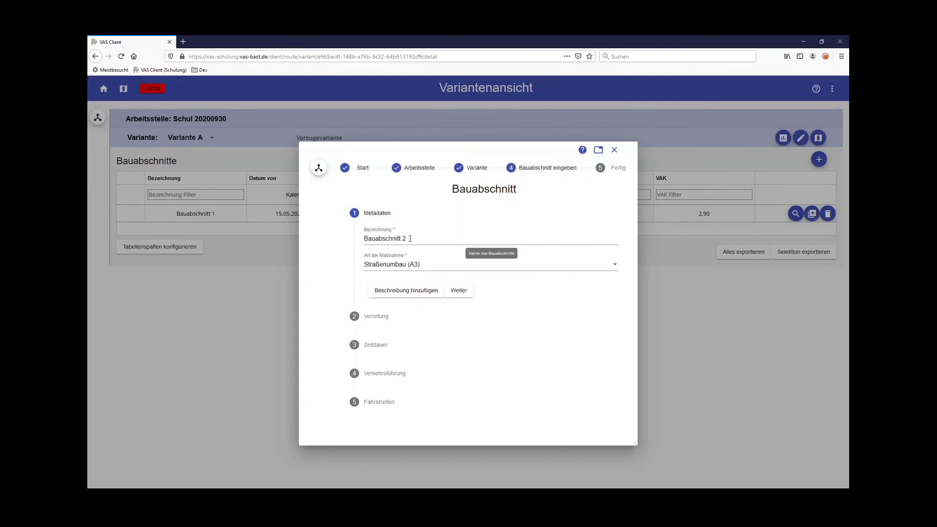
left_click(410, 239)
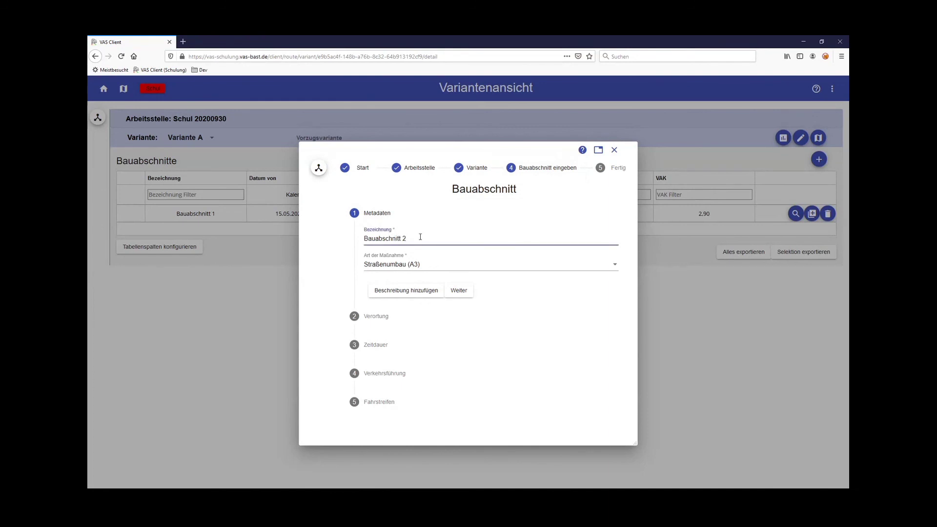
left_click(464, 291)
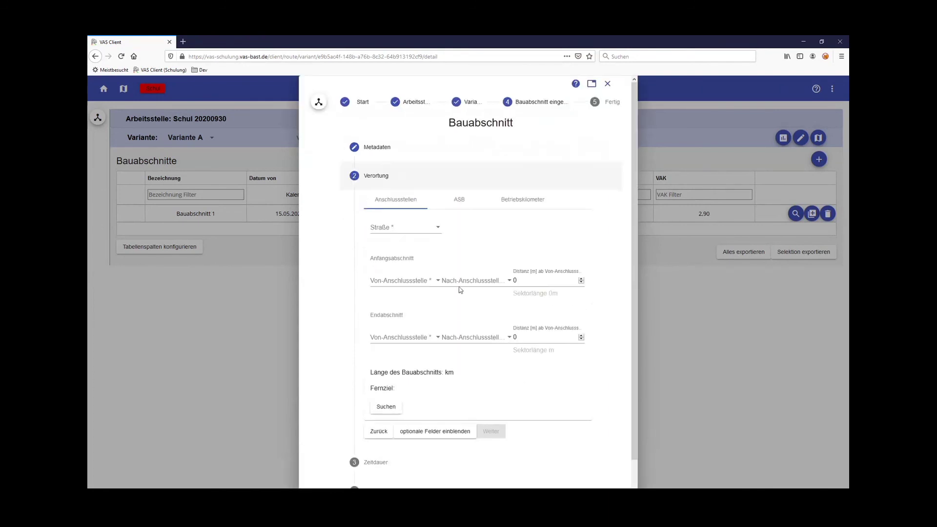
Locate the section on road A4 with its start section from Merzenich to Elsdorf at a distance of 1000 m.
left_click(434, 227)
left_click(375, 285)
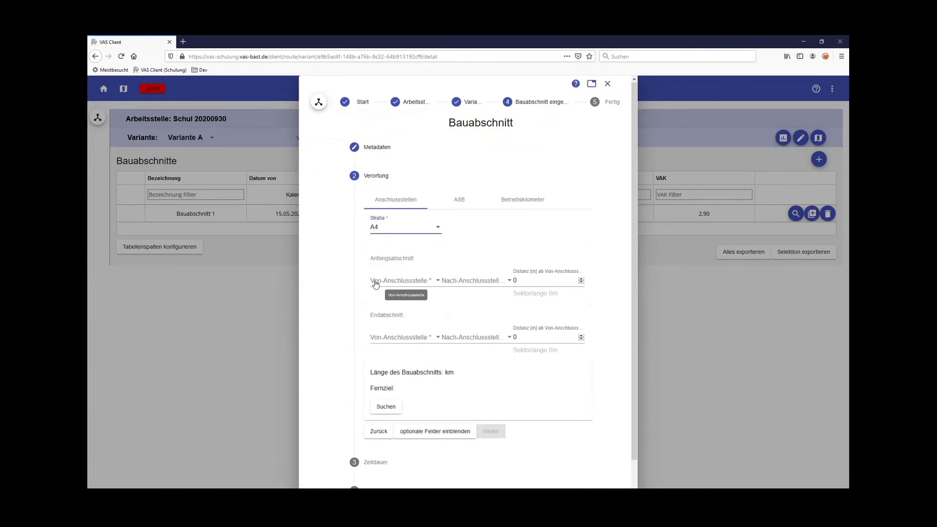
left_click(400, 287)
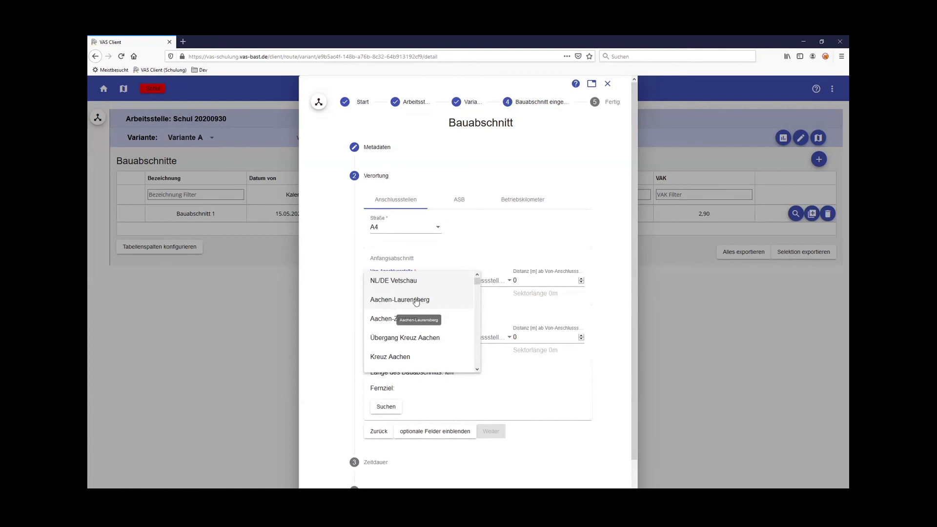
scroll(410, 323, "down", 5)
scroll(406, 328, "down", 1)
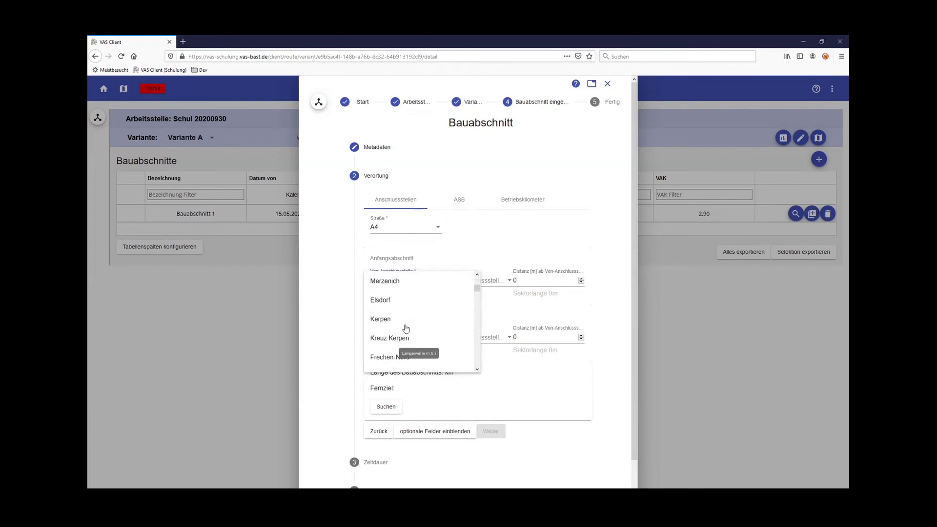
scroll(405, 328, "up", 1)
left_click(405, 322)
left_click(473, 283)
left_click(460, 279)
left_click(521, 279)
type("100")
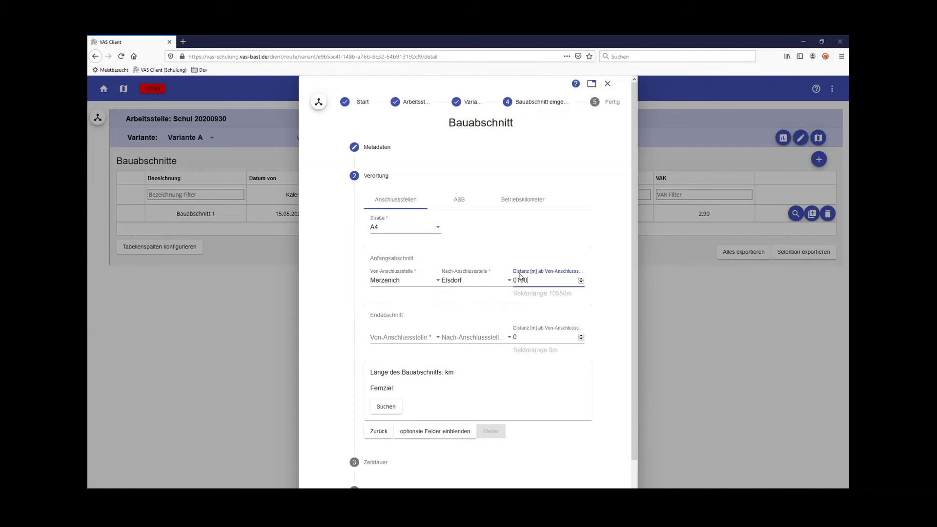
type("0")
Set the end section from Elsdorf to Kerpen at 100 m, search for the route and continue to Zeitdauer.
left_click(400, 338)
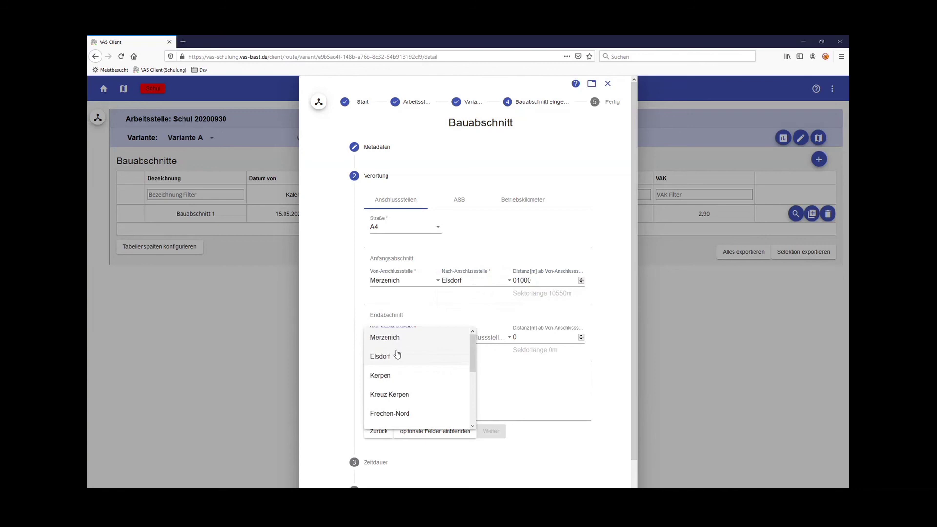
left_click(398, 356)
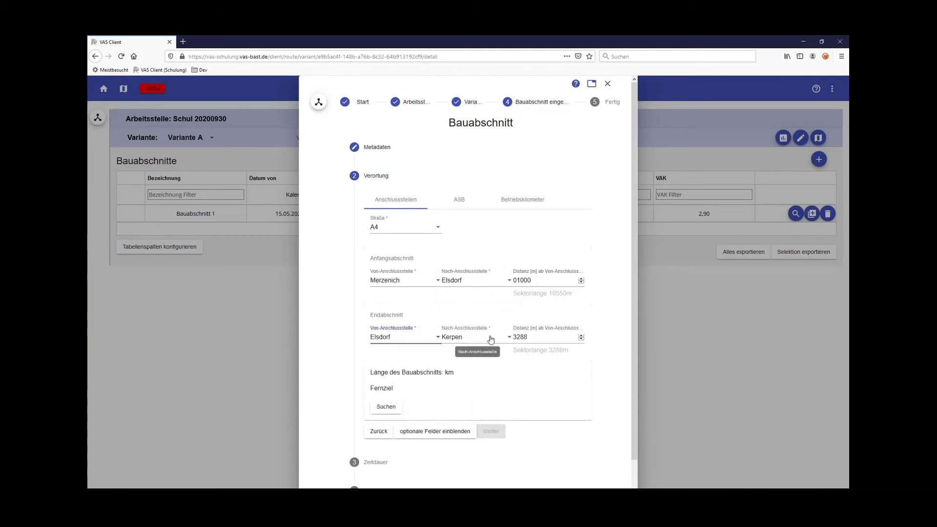
left_click_drag(549, 336, 484, 345)
type("100")
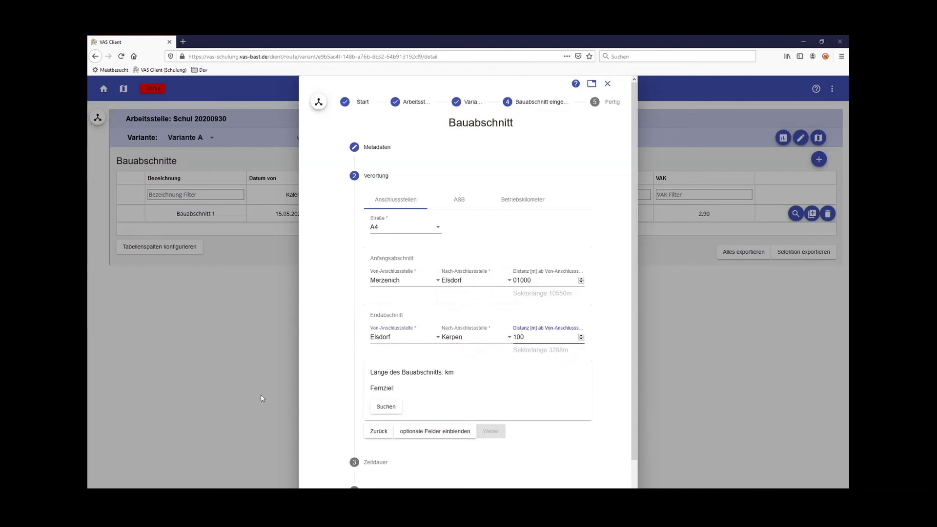
left_click(386, 407)
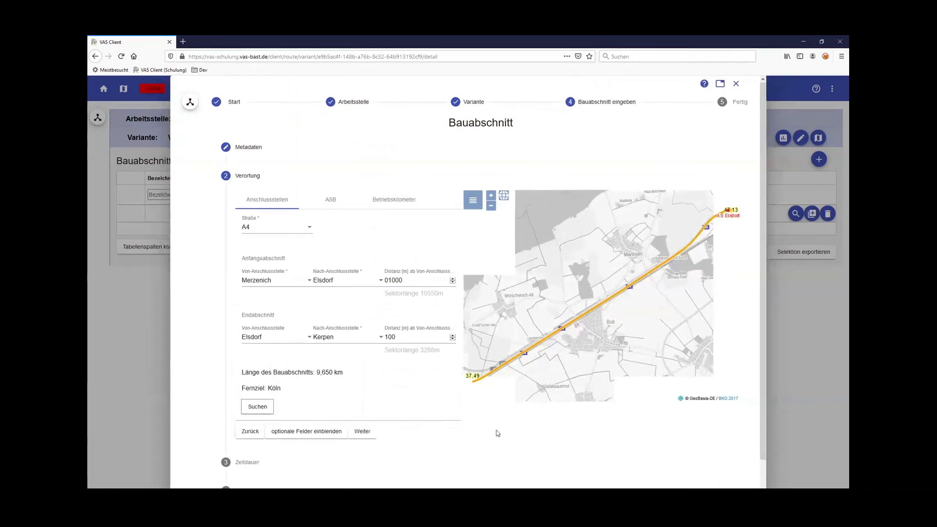
left_click(368, 435)
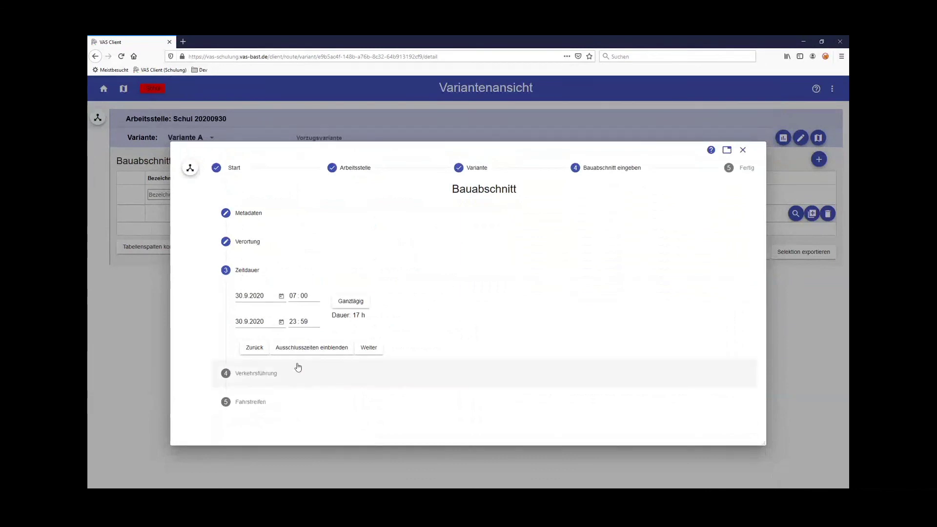
Set the start date of the construction section to 15.5.2021.
left_click(282, 297)
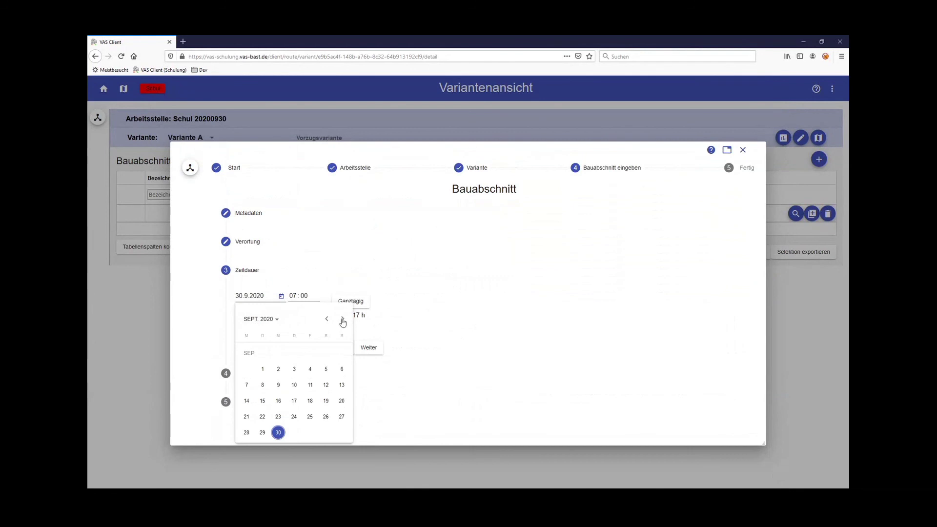
left_click(273, 323)
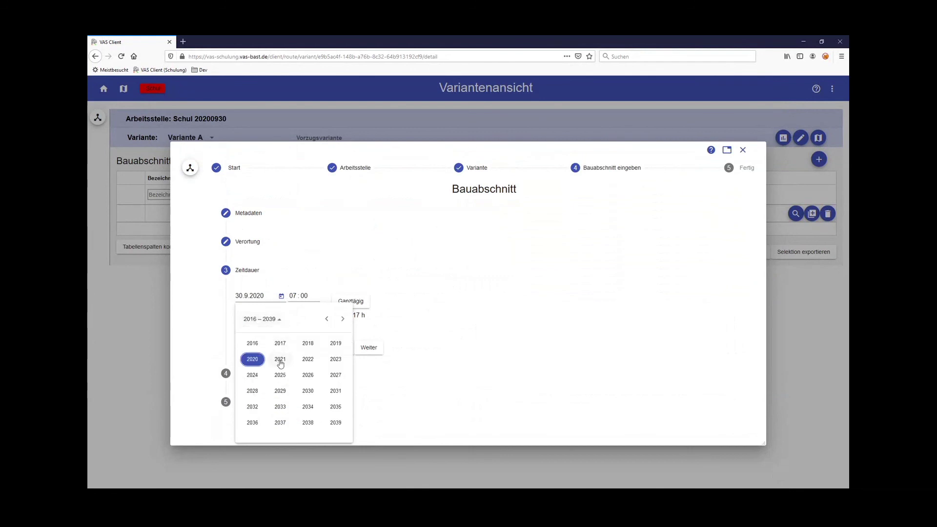
left_click(280, 361)
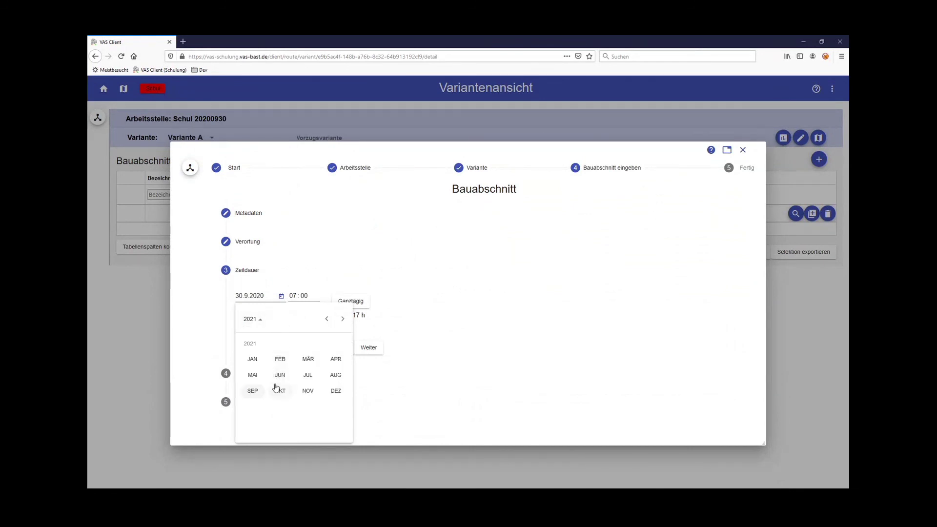
left_click(254, 376)
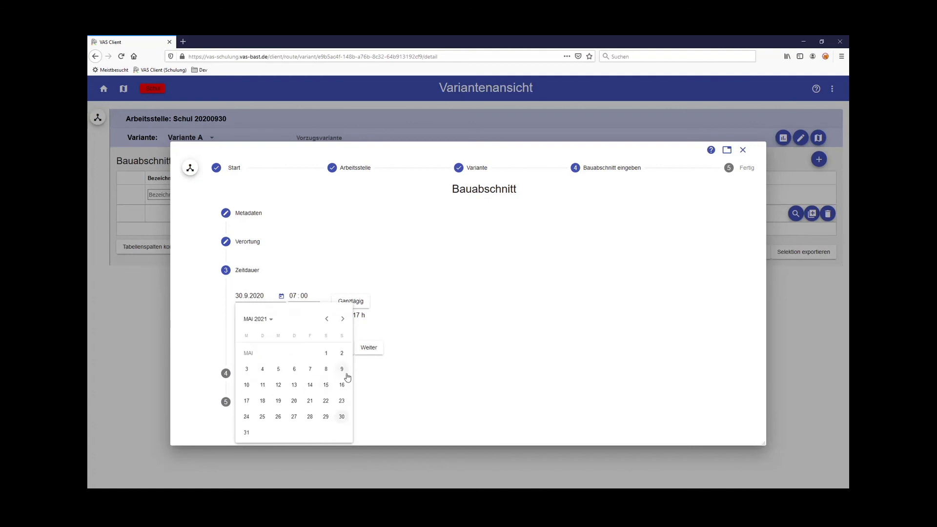
left_click(326, 385)
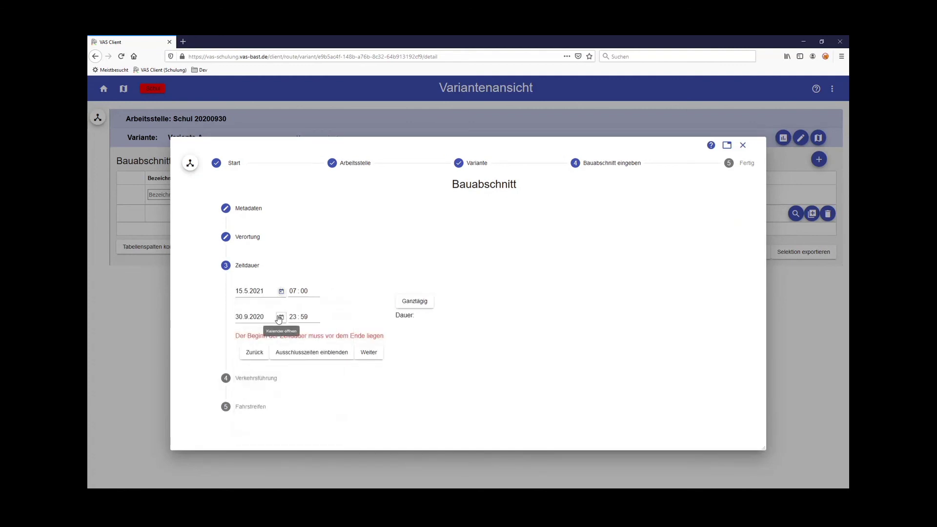
Set the end date to 14.6.2021 and the start time to 08:00, and continue to Verkehrsführung.
left_click(280, 318)
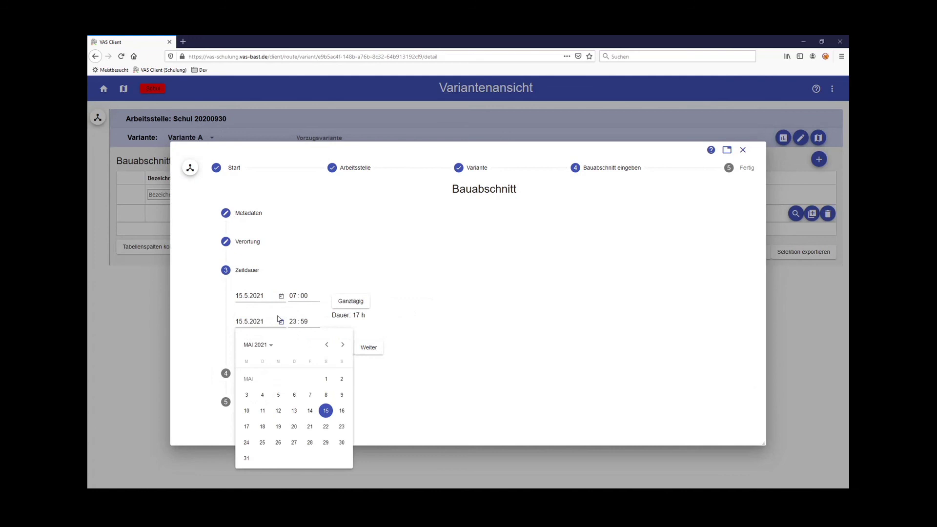
left_click(342, 346)
left_click(247, 427)
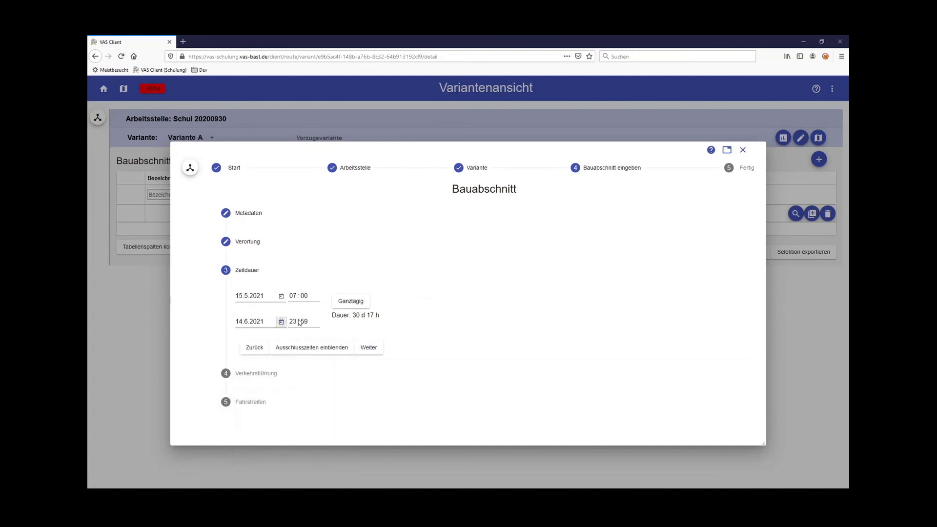
left_click(297, 299)
type("08")
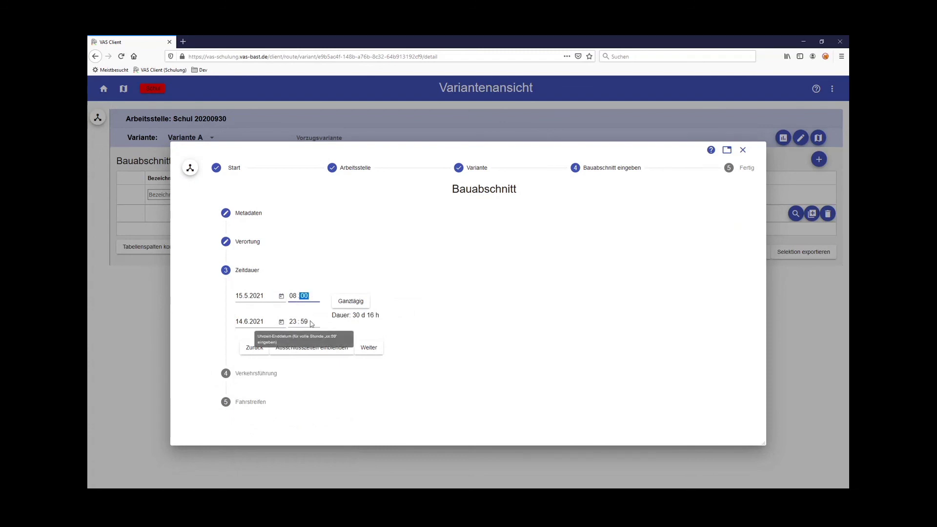
left_click(373, 349)
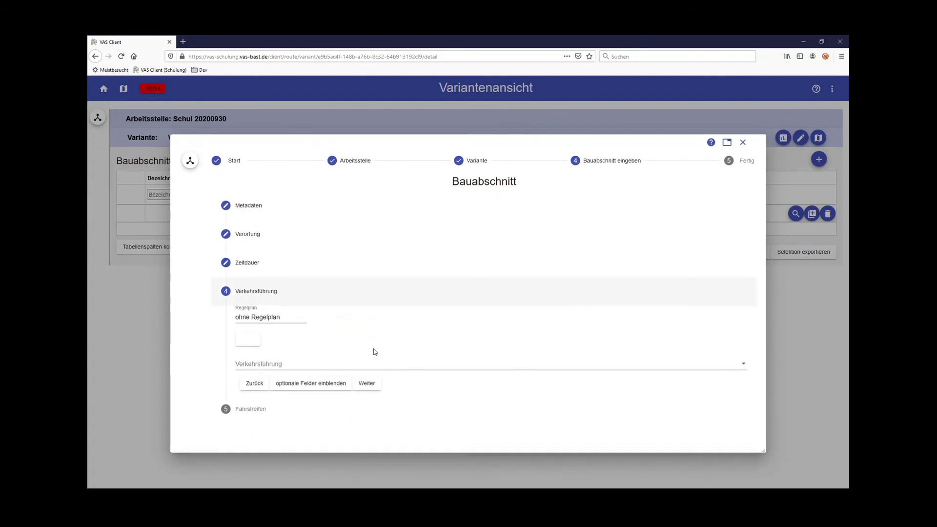
Choose Regelplan D I/2 for the traffic routing, complete the construction section and save all entries.
left_click(264, 318)
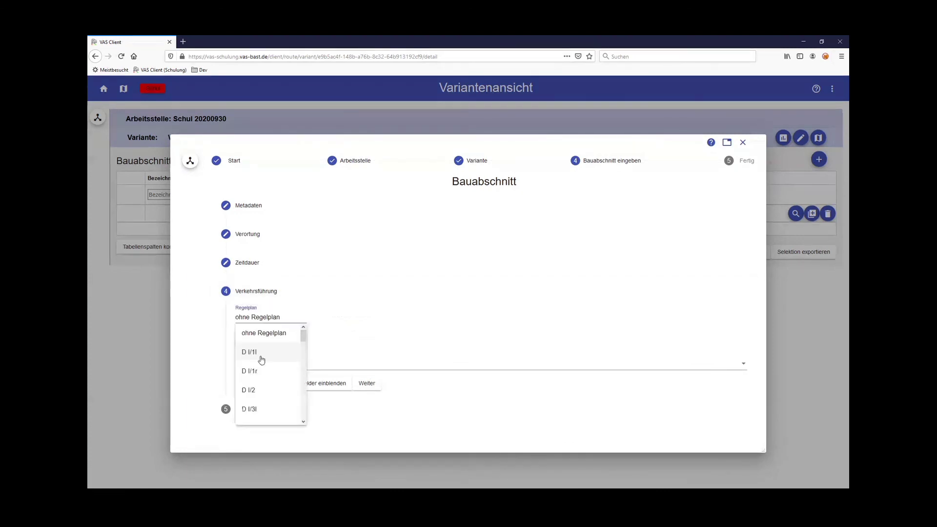
left_click(250, 390)
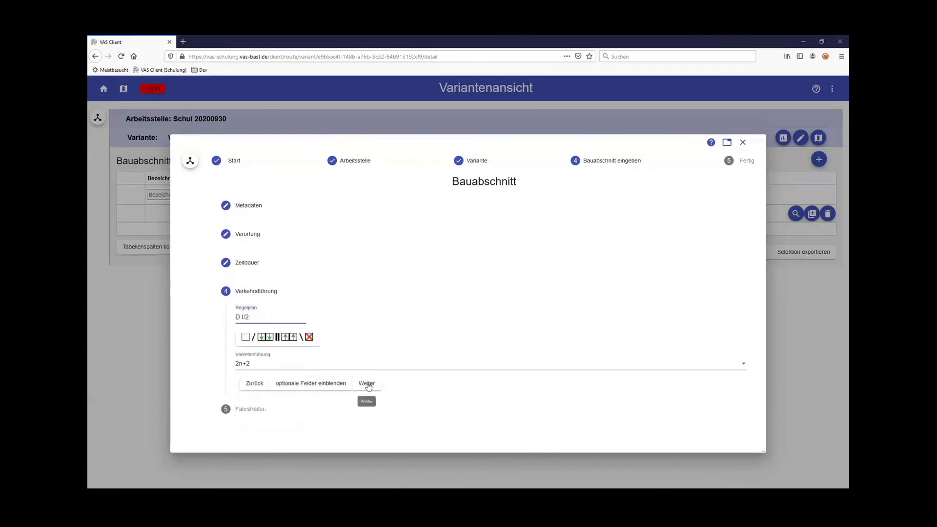
left_click(368, 384)
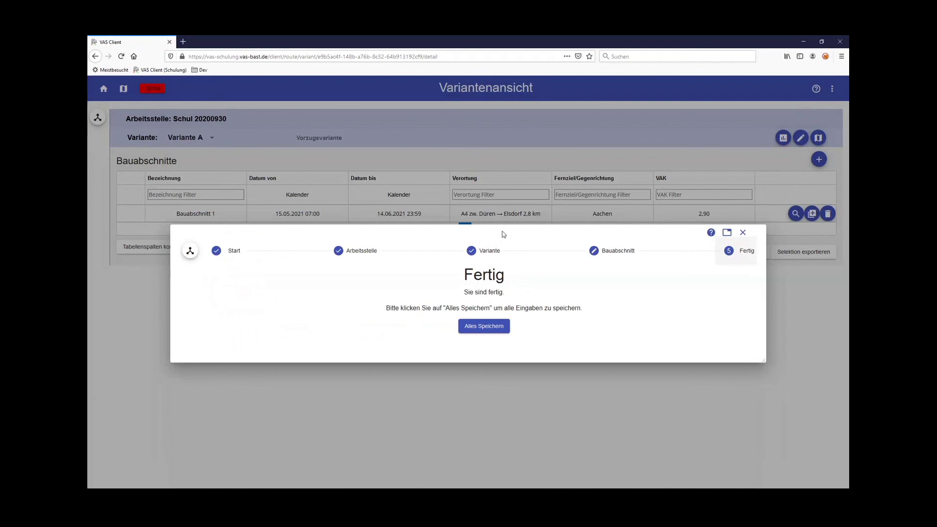
left_click(490, 326)
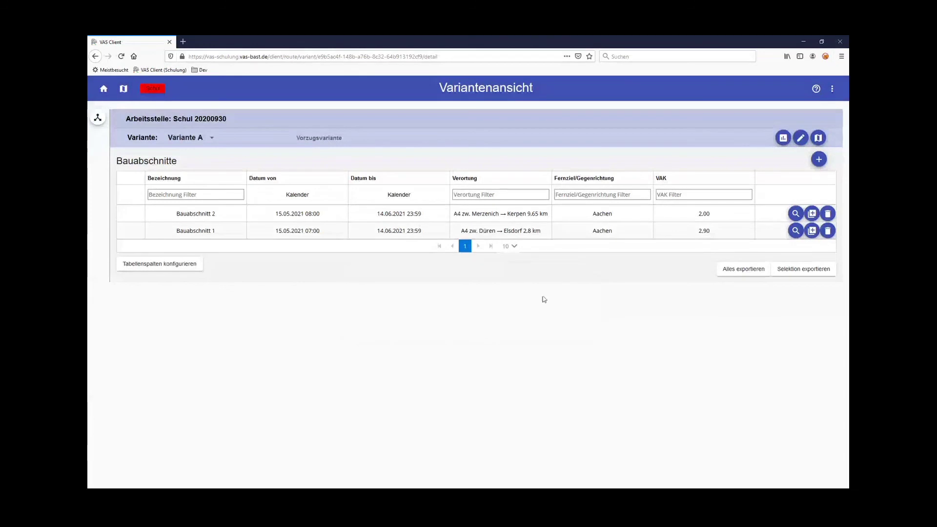